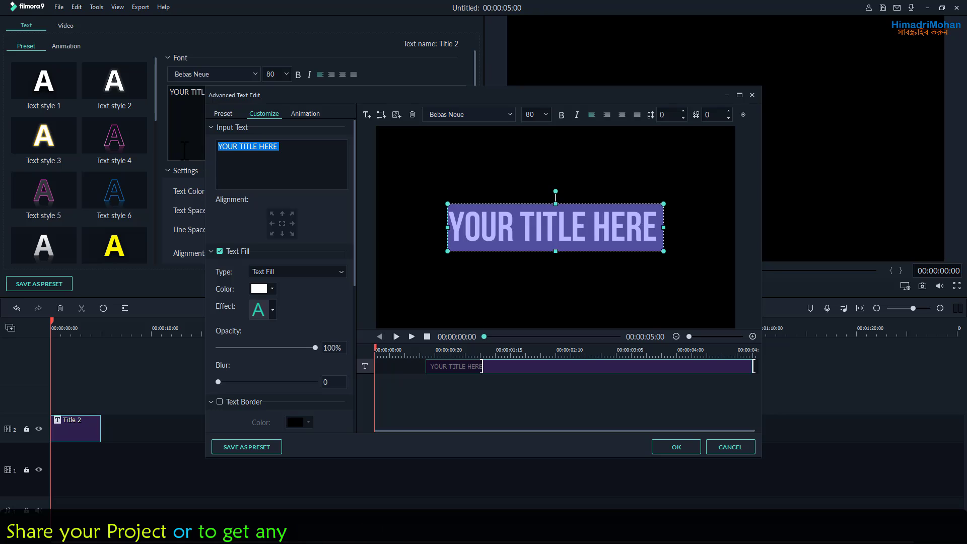
Replace the placeholder title text with "Smoke Effect".
type("Smoky")
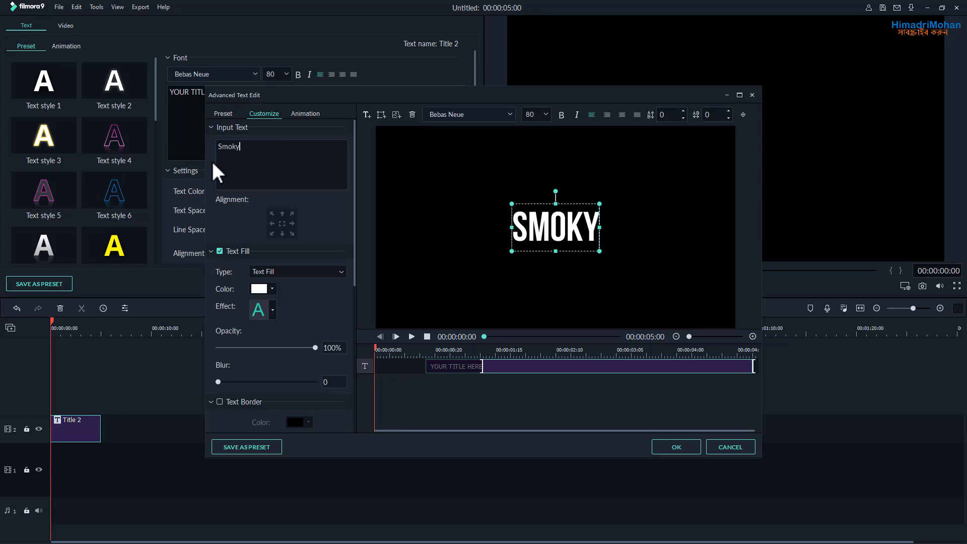
key("BackSpace")
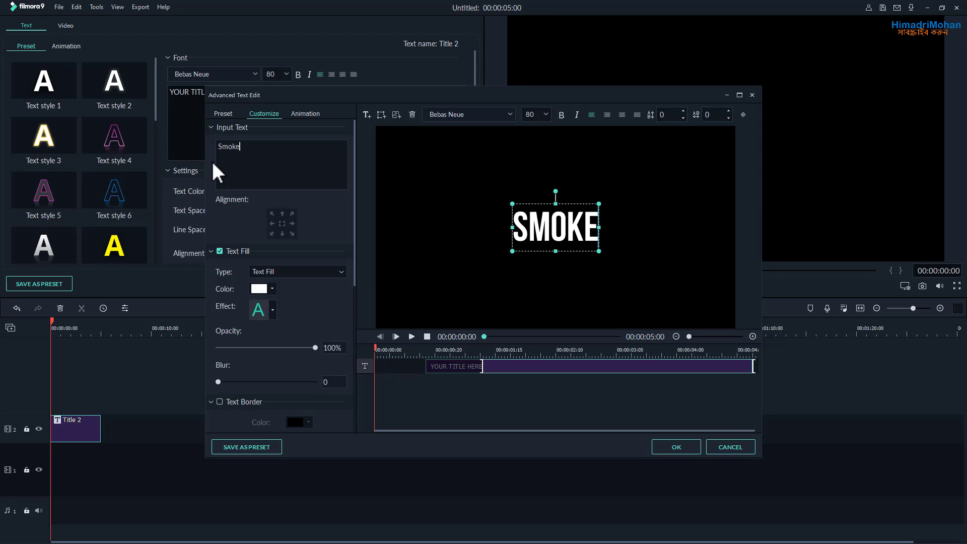
type("E")
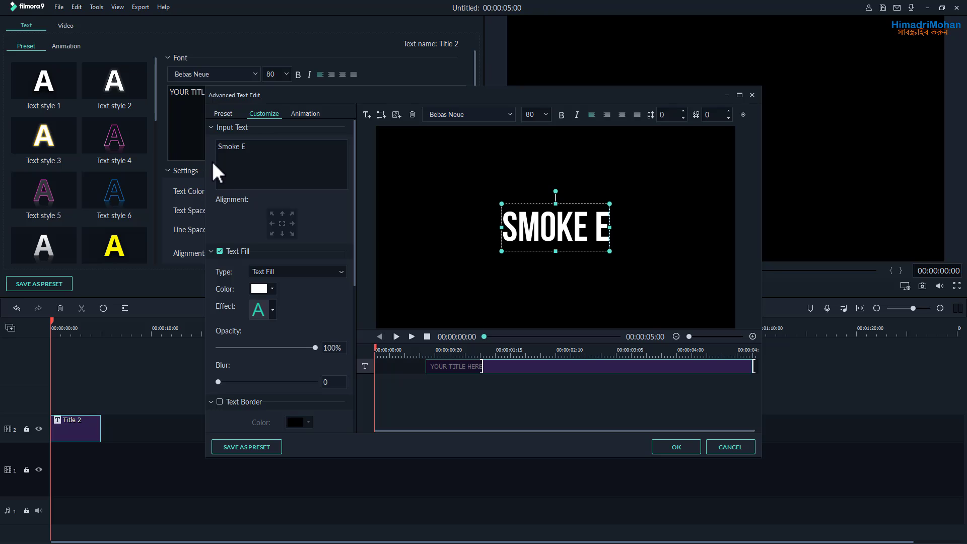
type("ffect")
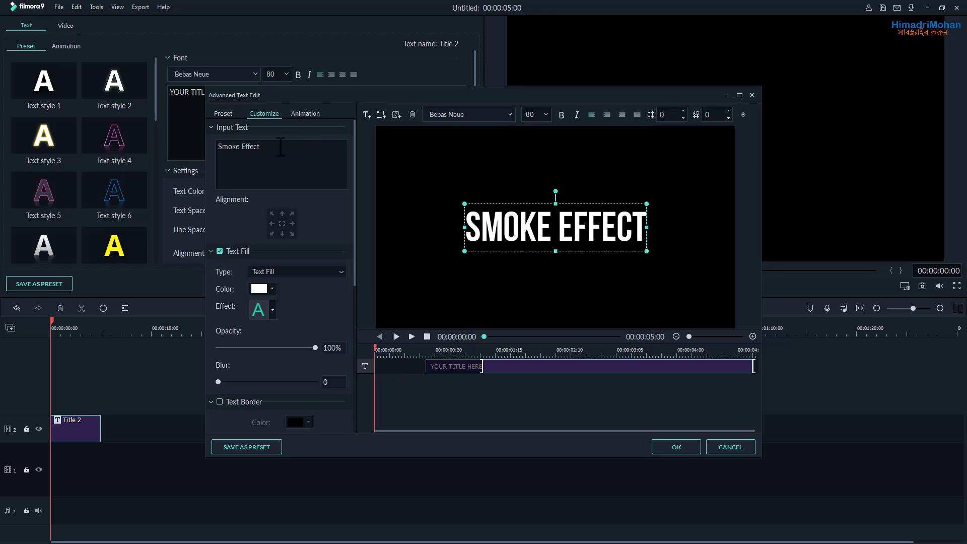
Change the font of the whole "Smoke Effect" title to Broadcast Matter.
left_click_drag(271, 148, 203, 149)
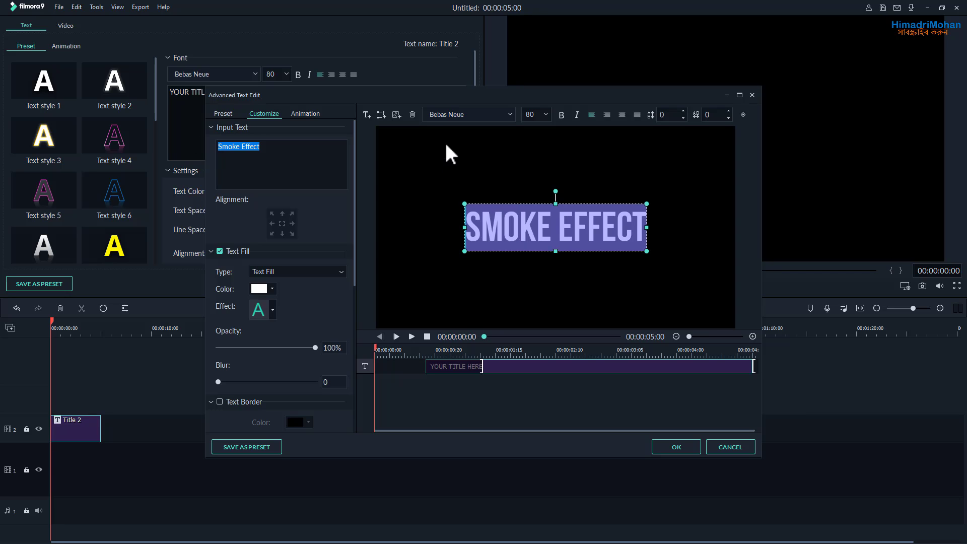
left_click(473, 115)
left_click(509, 115)
scroll(495, 177, "down", 15)
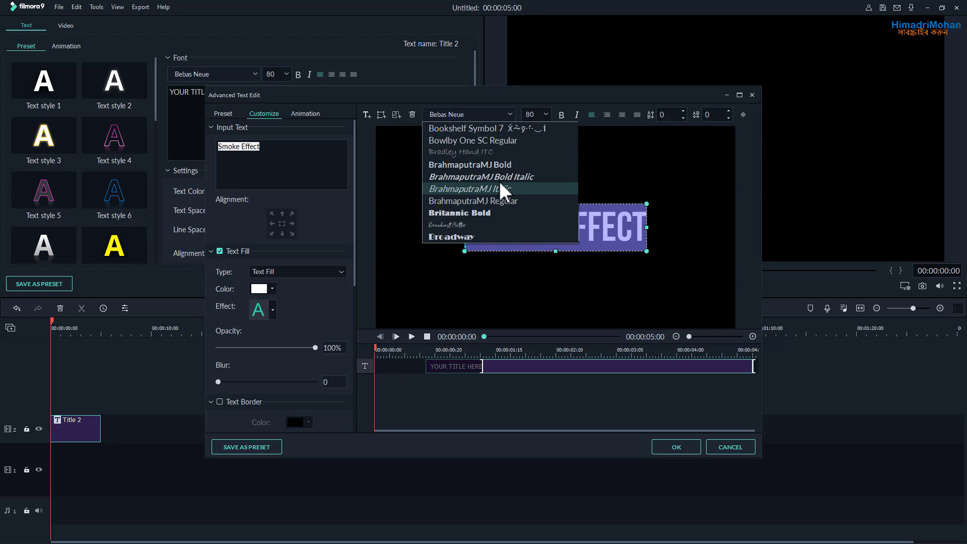
scroll(510, 173, "down", 5)
scroll(507, 174, "up", 1)
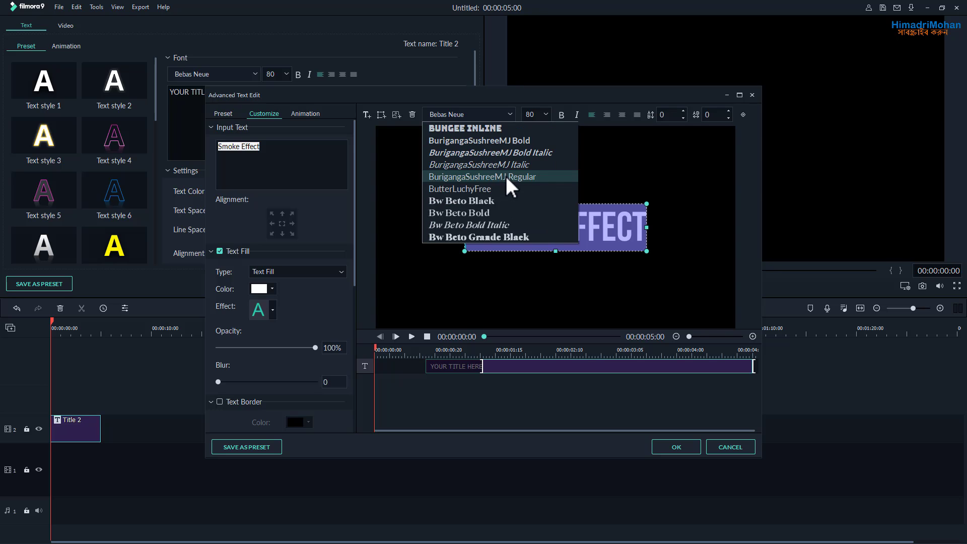
scroll(468, 178, "up", 2)
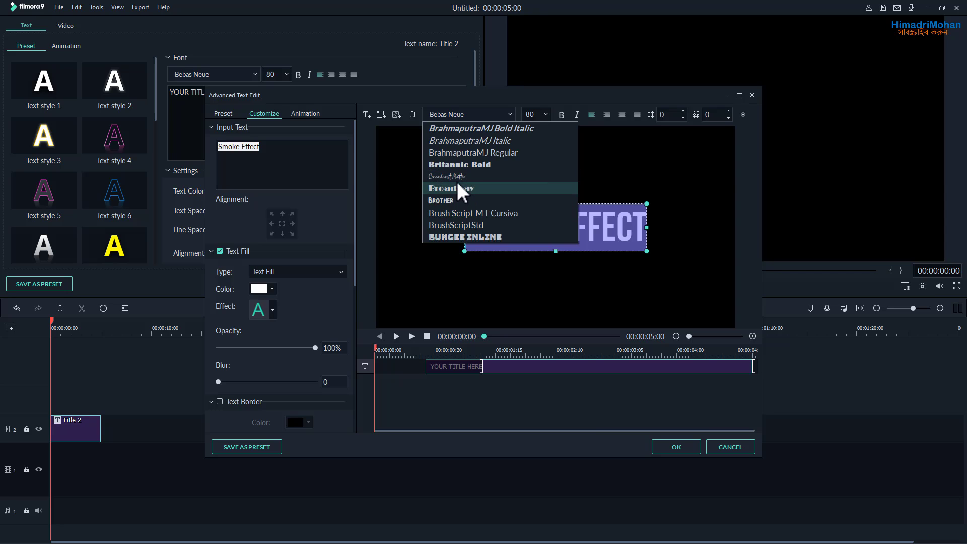
left_click(458, 176)
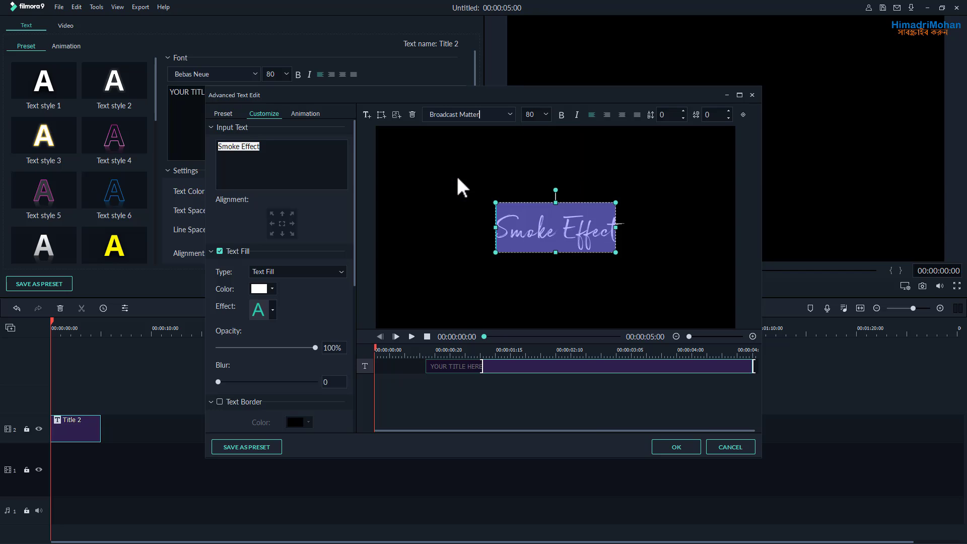
Enlarge the title's text box outward from its upper corner to make room for bigger lettering.
left_click(576, 231)
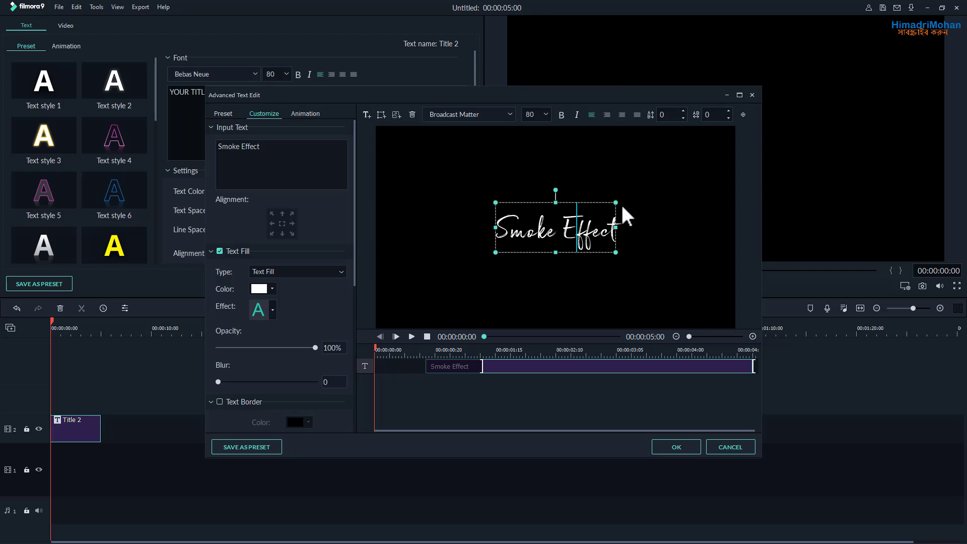
left_click_drag(616, 202, 663, 163)
left_click_drag(703, 134, 702, 126)
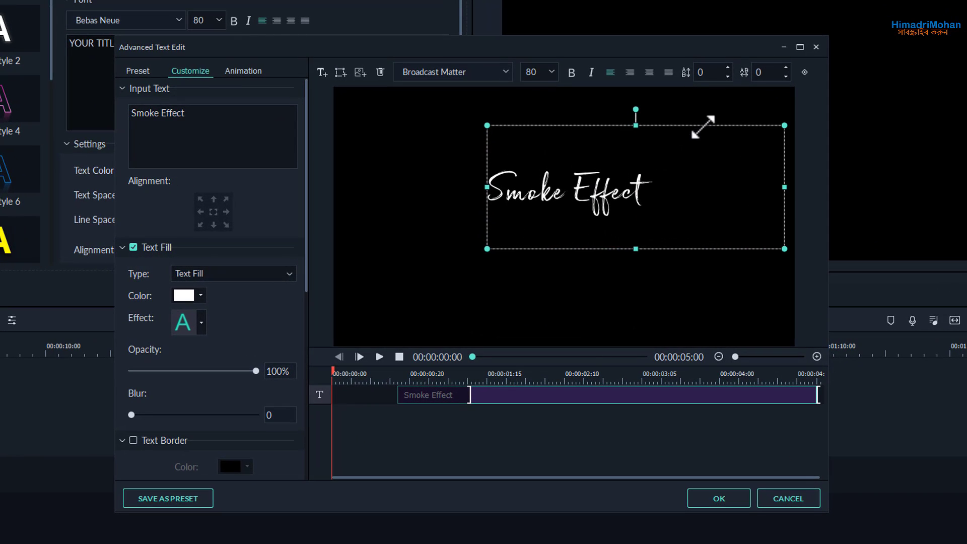
Set the font size of the whole "Smoke Effect" text to 150.
double_click(640, 188)
left_click_drag(640, 188, 468, 209)
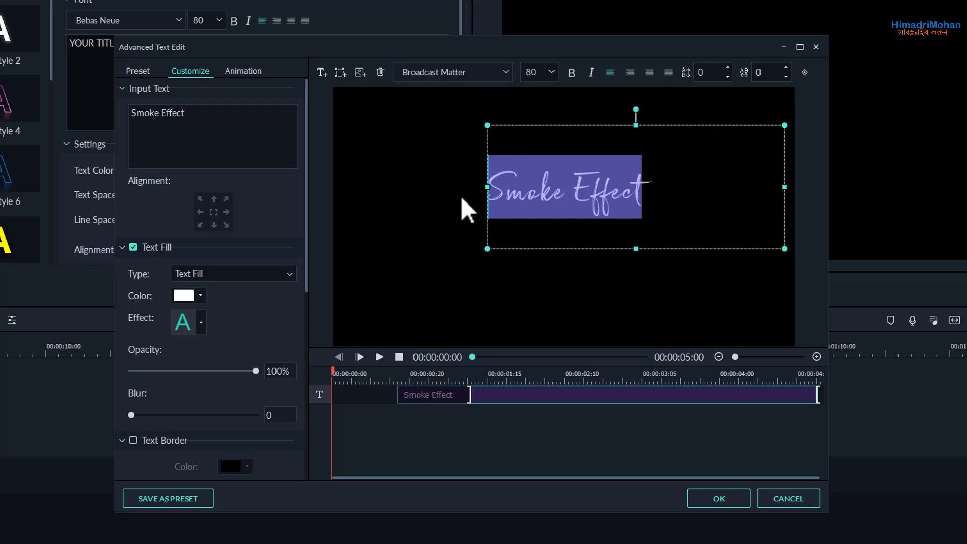
left_click(551, 71)
left_click(544, 73)
double_click(546, 73)
type("150")
key("Return")
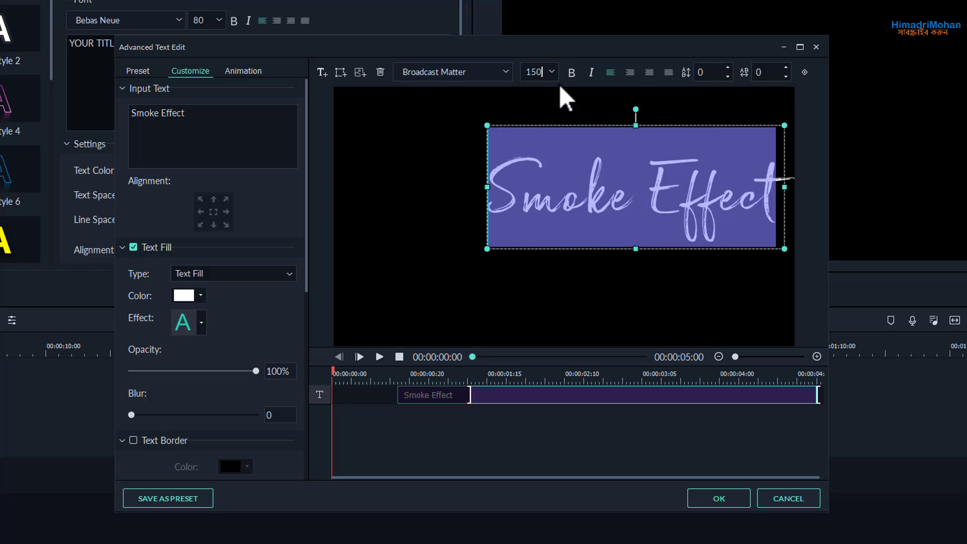
Make the title text bold and move its text box to the centre of the frame.
left_click(571, 77)
left_click(605, 133)
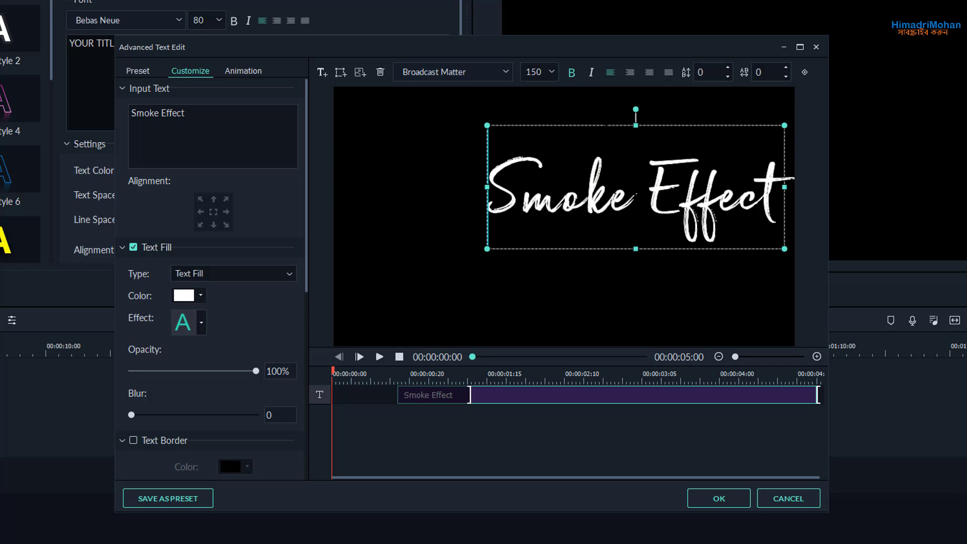
left_click_drag(595, 122, 548, 151)
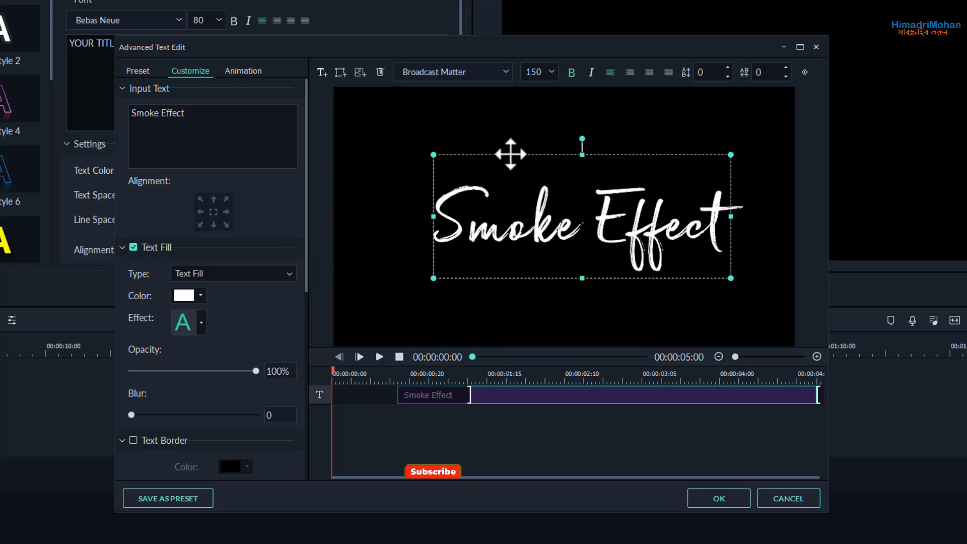
Apply the LinearWipe animation to the "Smoke Effect" title.
left_click(257, 73)
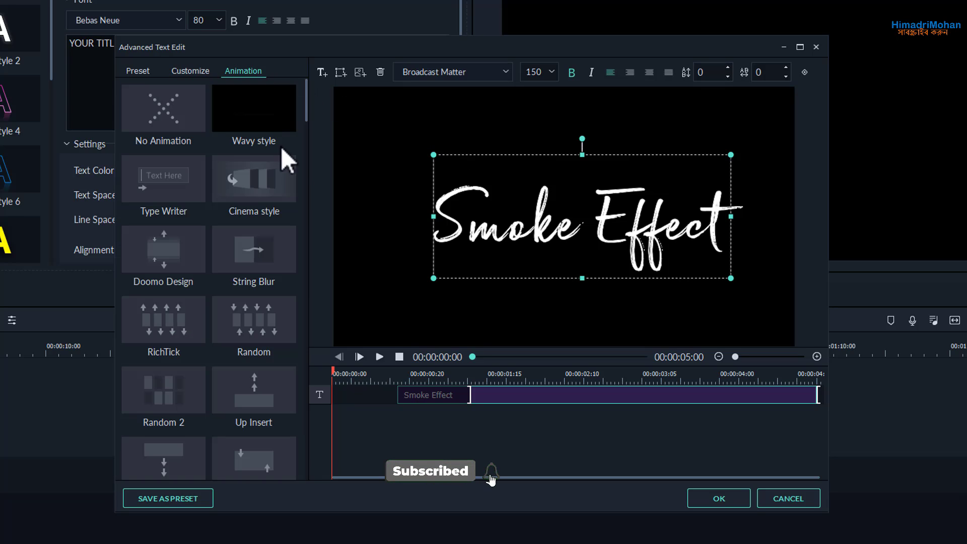
left_click_drag(308, 114, 299, 202)
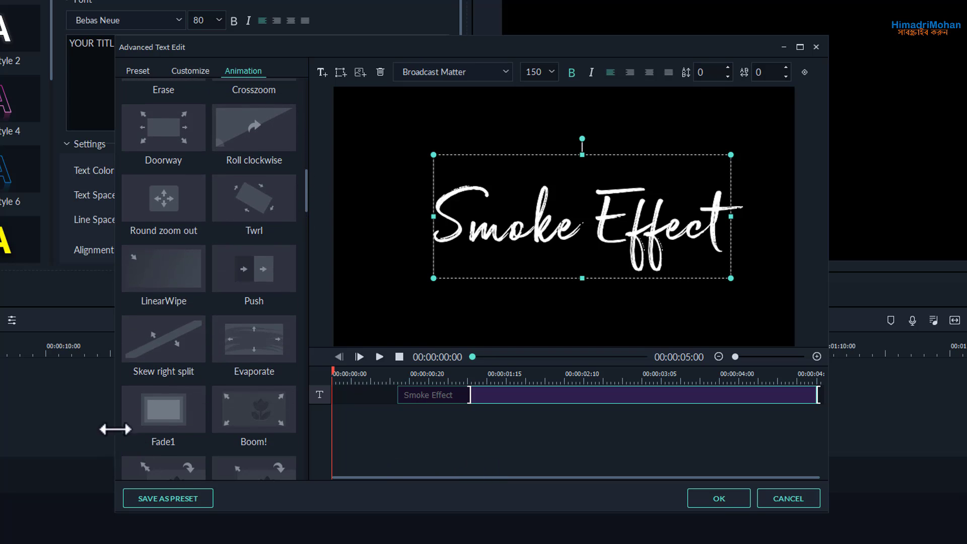
double_click(165, 273)
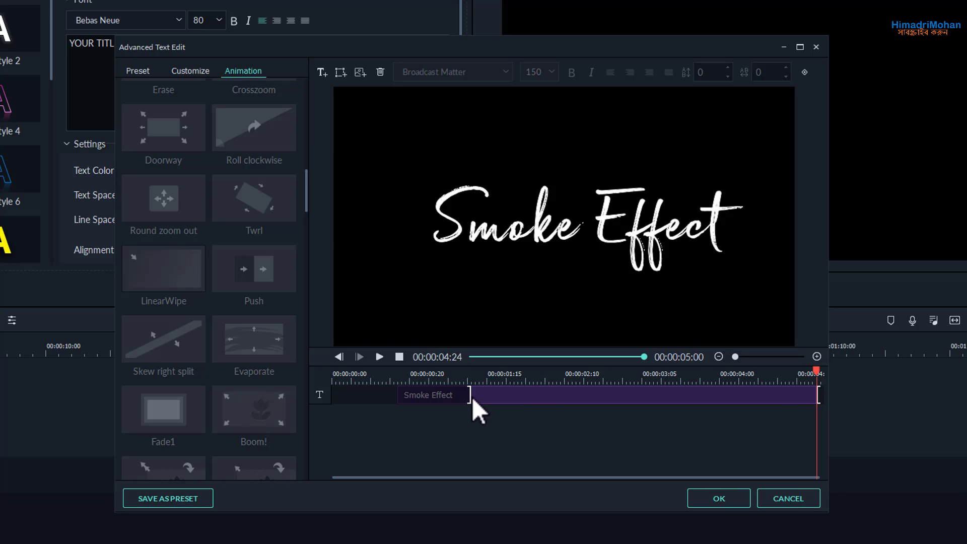
Lengthen the title's opening wipe to end at about 00:00:02:16 and preview it from the start.
left_click_drag(467, 394, 585, 395)
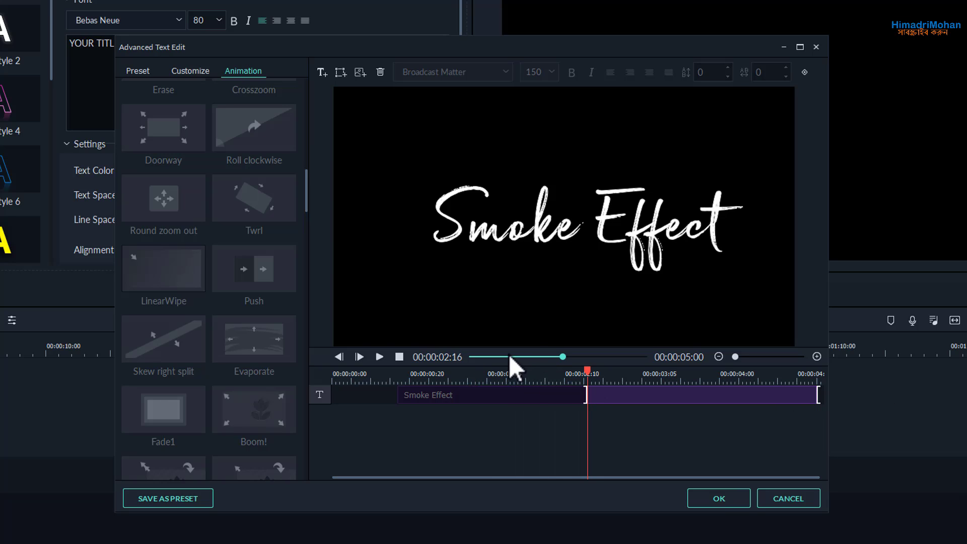
left_click(472, 356)
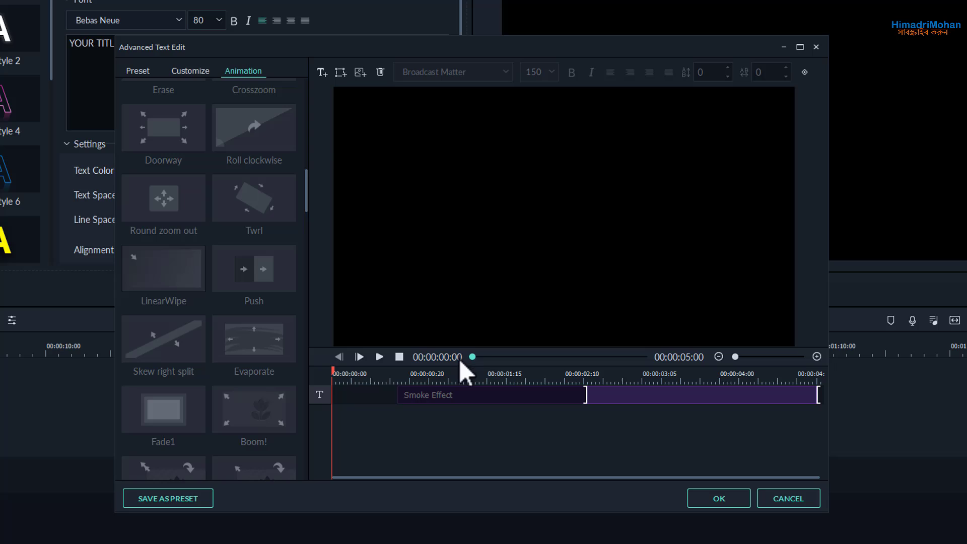
left_click(380, 359)
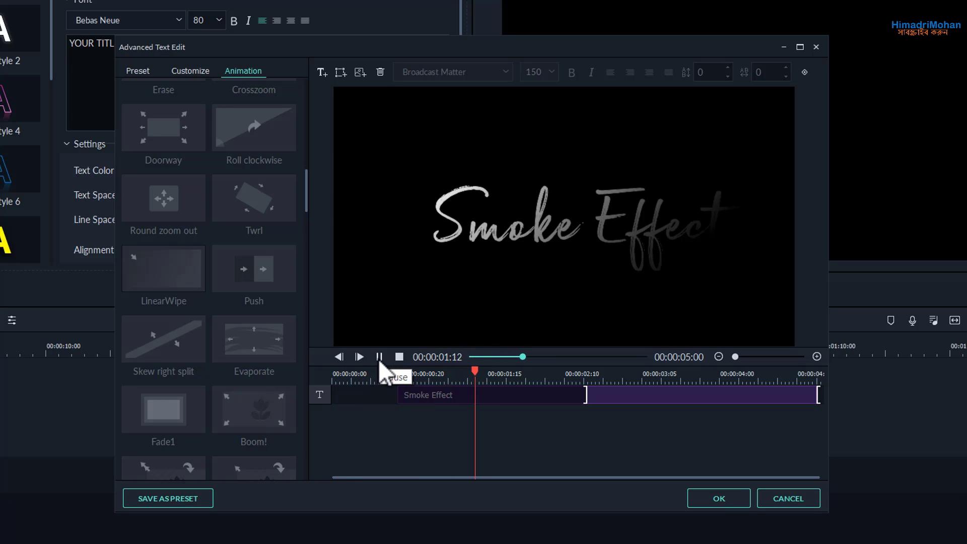
left_click(378, 357)
Extend the title's opening wipe to end at about 00:00:03:04 and play it from the start.
left_click_drag(586, 394, 637, 394)
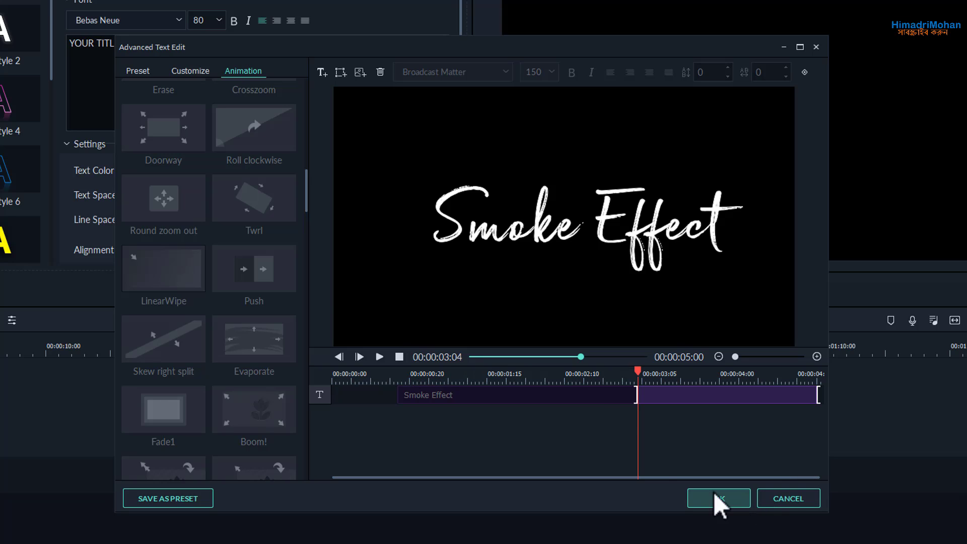
left_click_drag(637, 371, 318, 388)
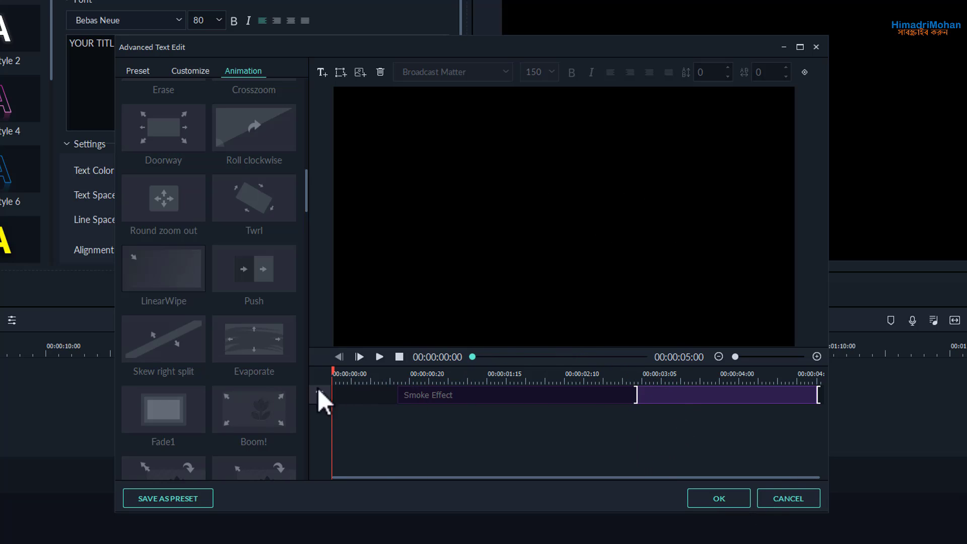
left_click(378, 356)
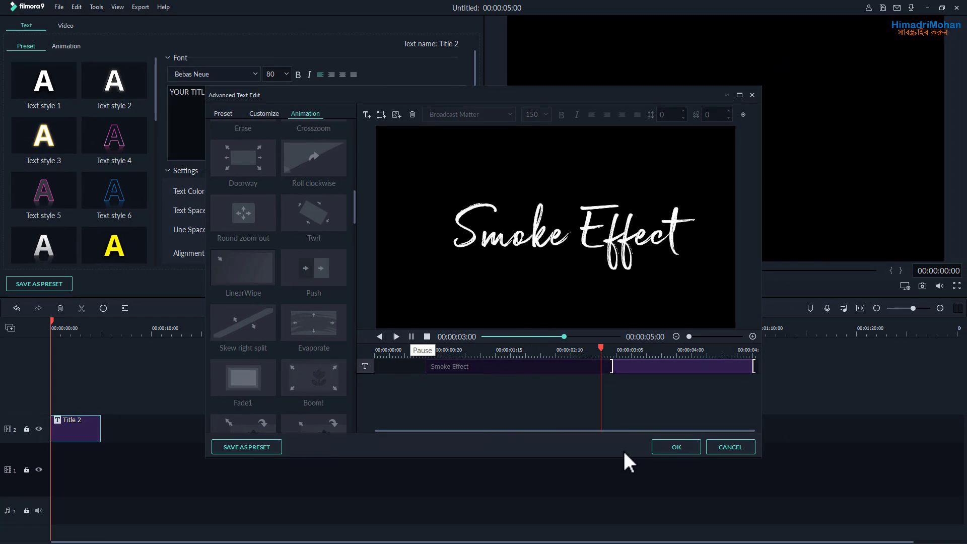
Accept the advanced text edits, finish editing the title, and play part of the result in the main preview.
left_click(670, 447)
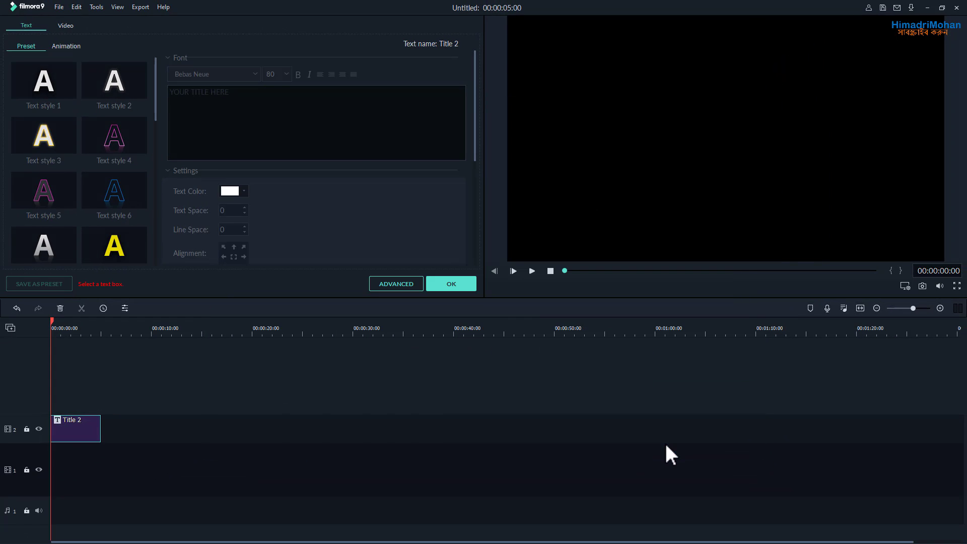
left_click(462, 283)
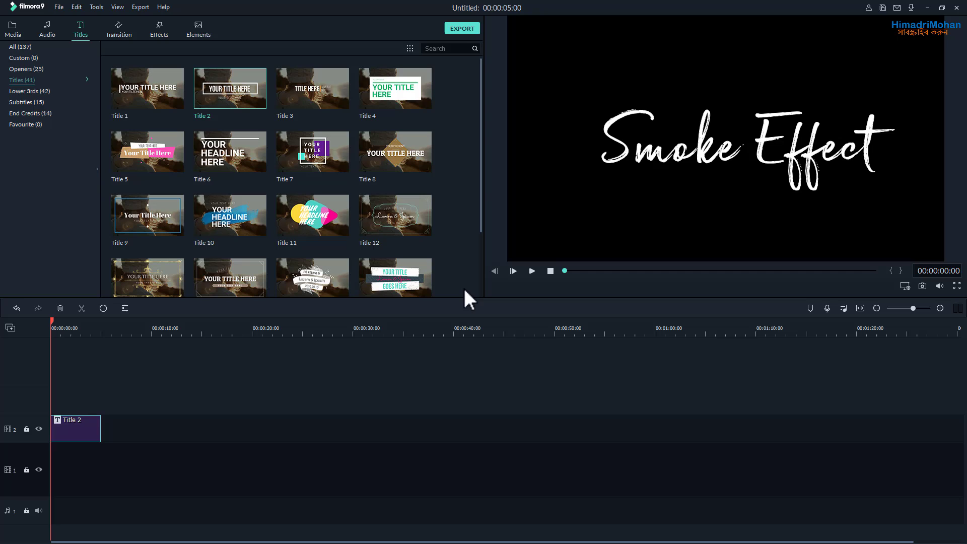
left_click(530, 270)
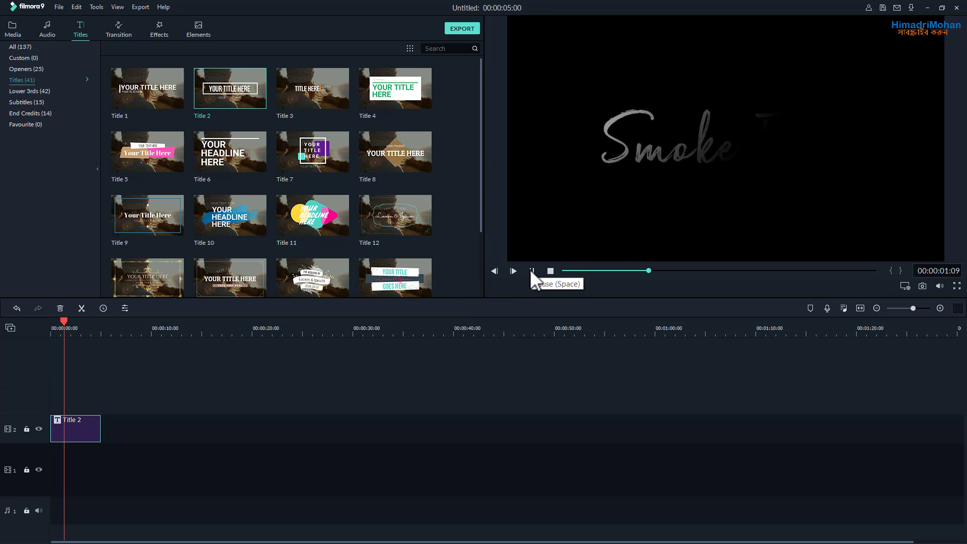
left_click(530, 270)
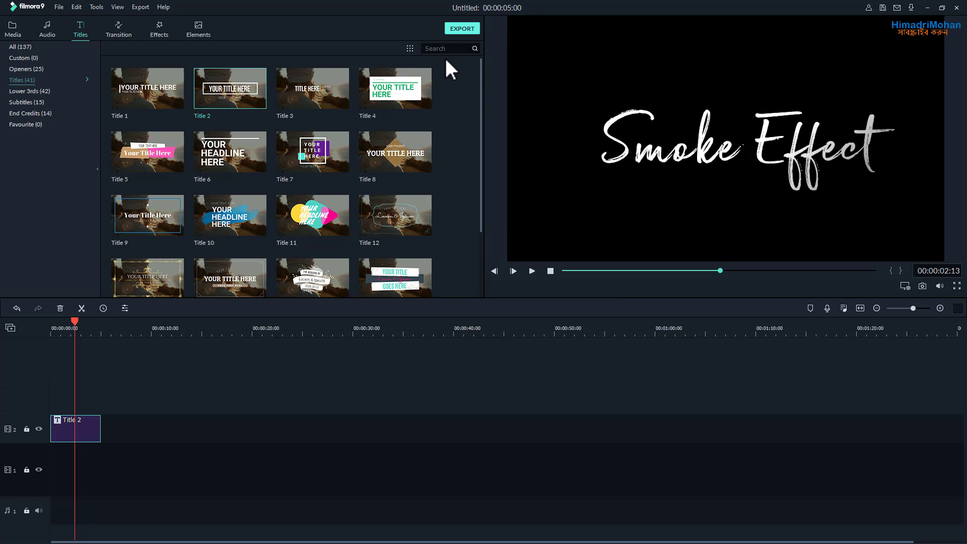
Configure the local MP4 export settings to 1280x720 resolution and Best quality.
left_click(456, 29)
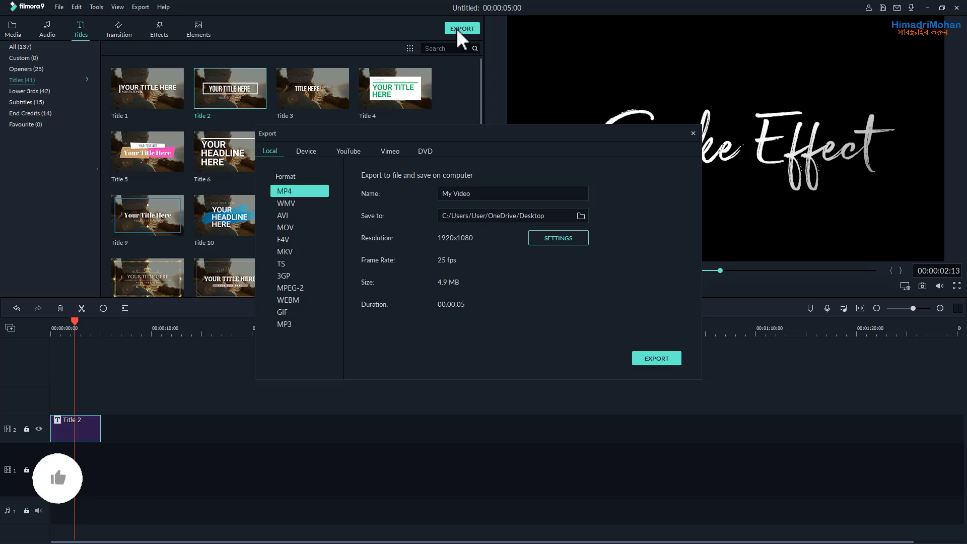
left_click(537, 238)
left_click(531, 194)
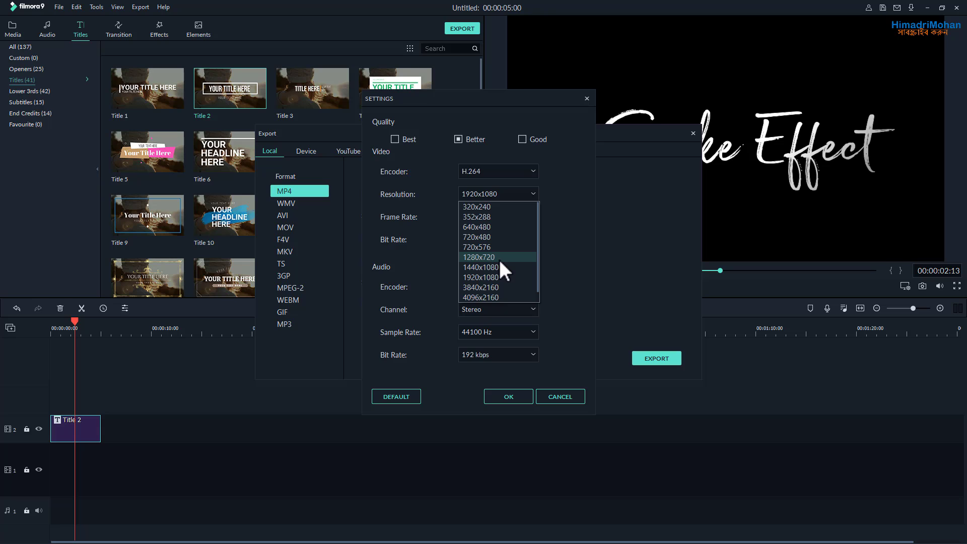
left_click(498, 258)
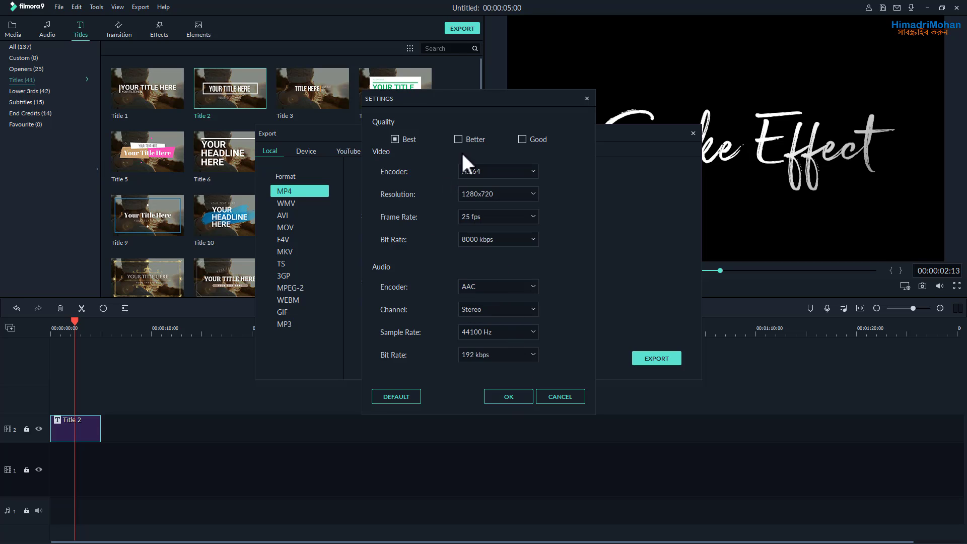
left_click(503, 395)
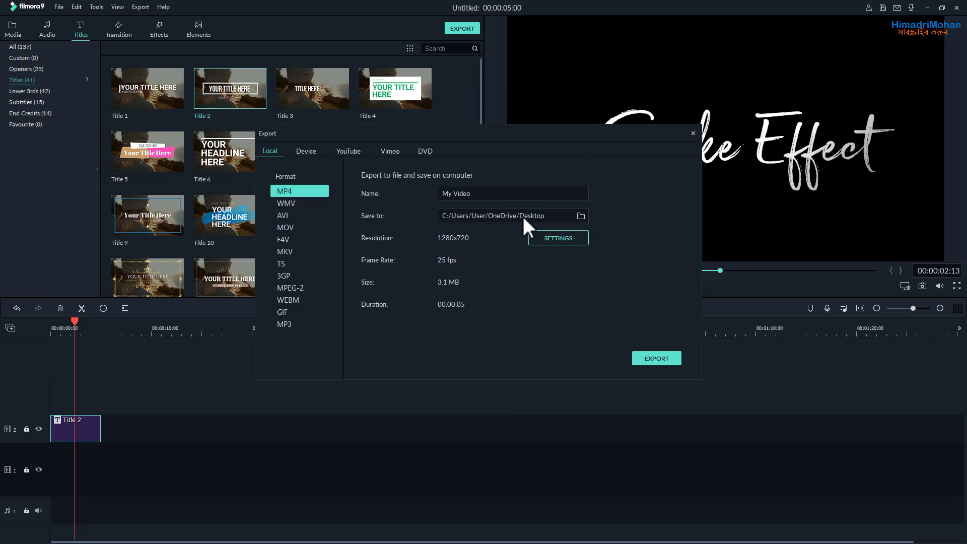
Export the video as an MP4 named "Smoke" and close the export dialogs.
left_click_drag(491, 195, 422, 198)
type("Smoke")
left_click(660, 357)
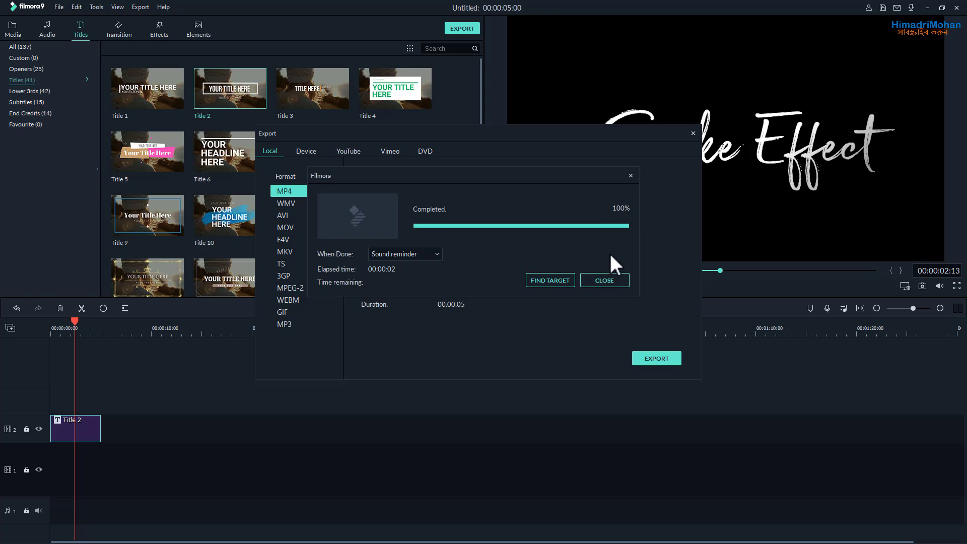
left_click(610, 285)
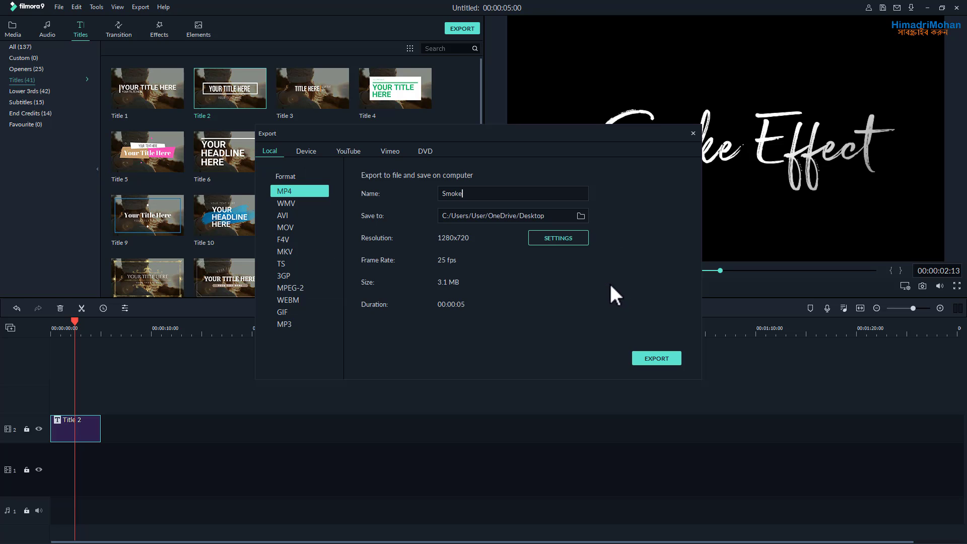
left_click(693, 133)
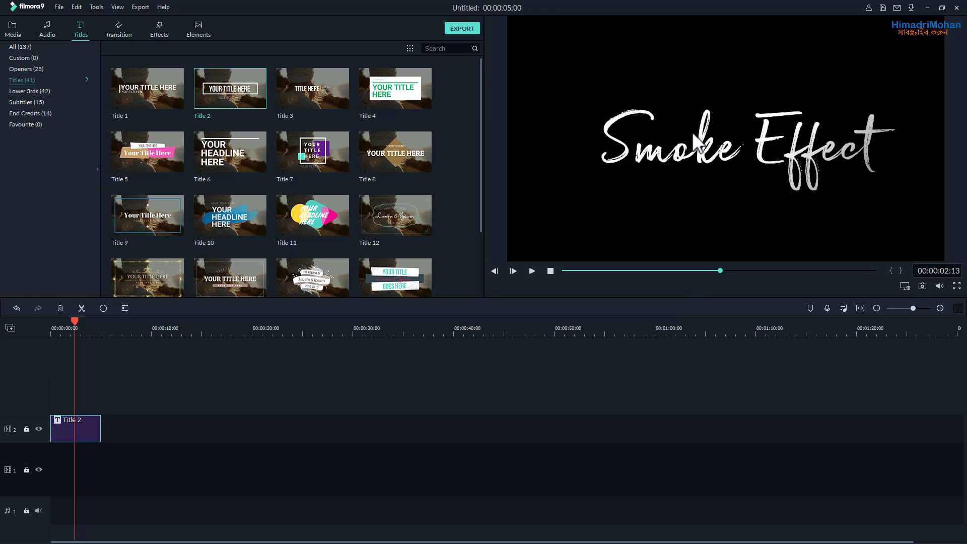
Delete the title clip from the timeline.
left_click_drag(127, 430, 88, 439)
key("Delete")
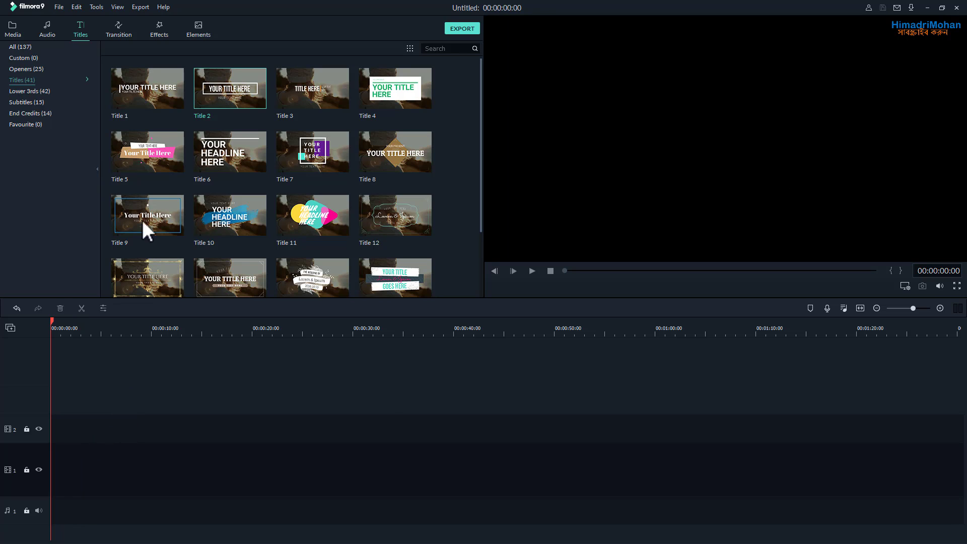
Import the Smoke and smoke_pass_720p videos from the Desktop into the project media.
left_click(19, 31)
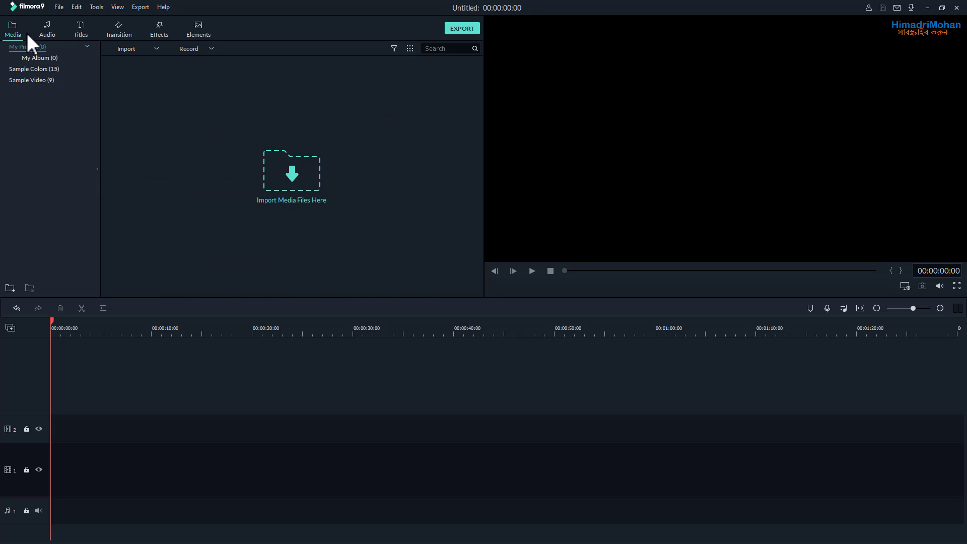
left_click(286, 189)
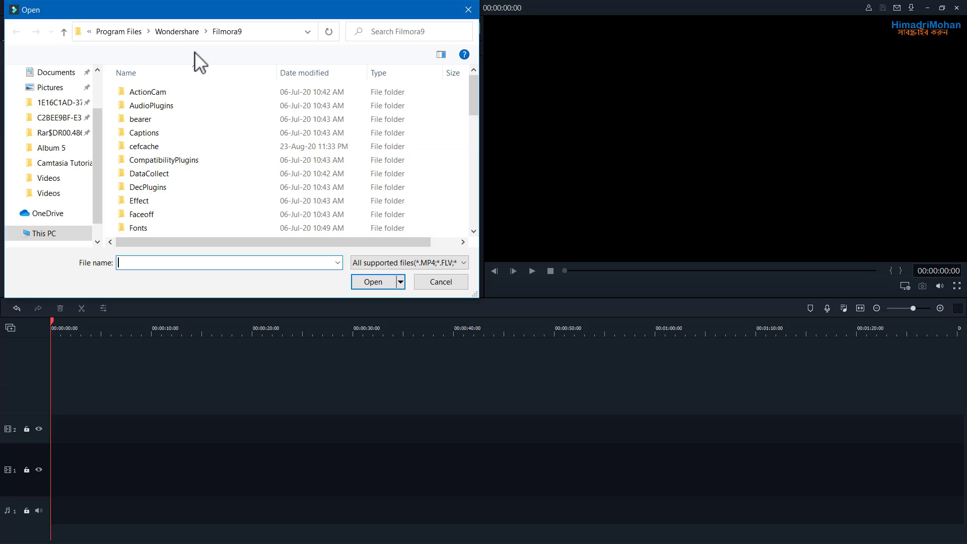
left_click_drag(206, 10, 308, 33)
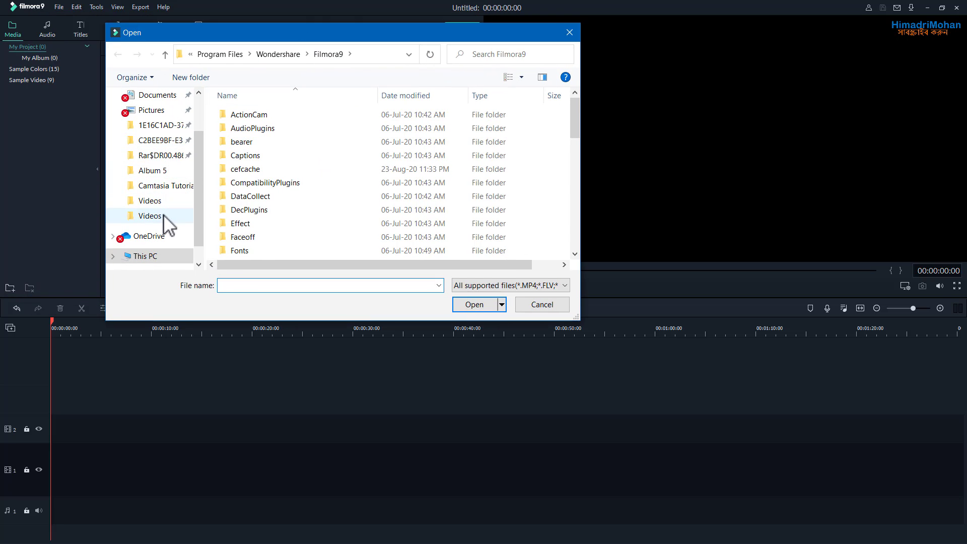
scroll(151, 161, "up", 2)
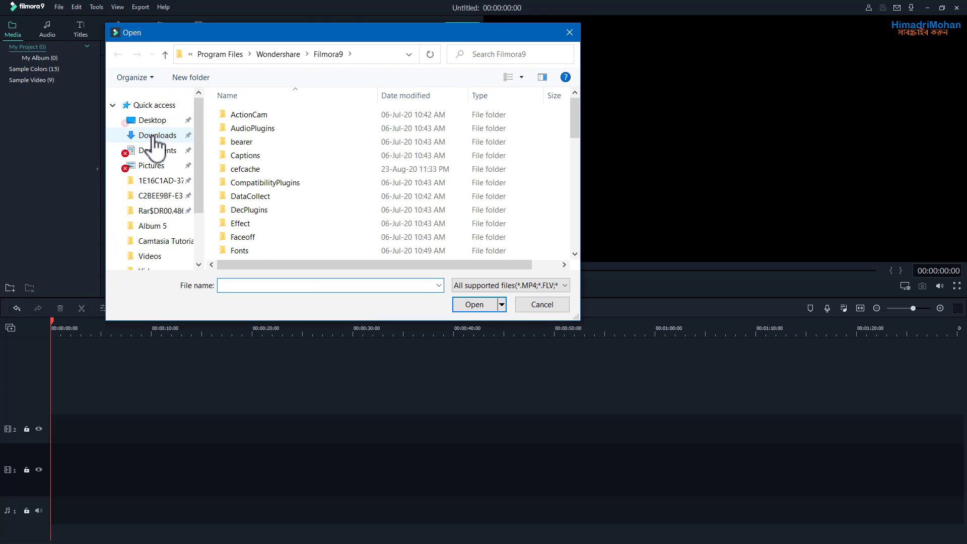
left_click(159, 120)
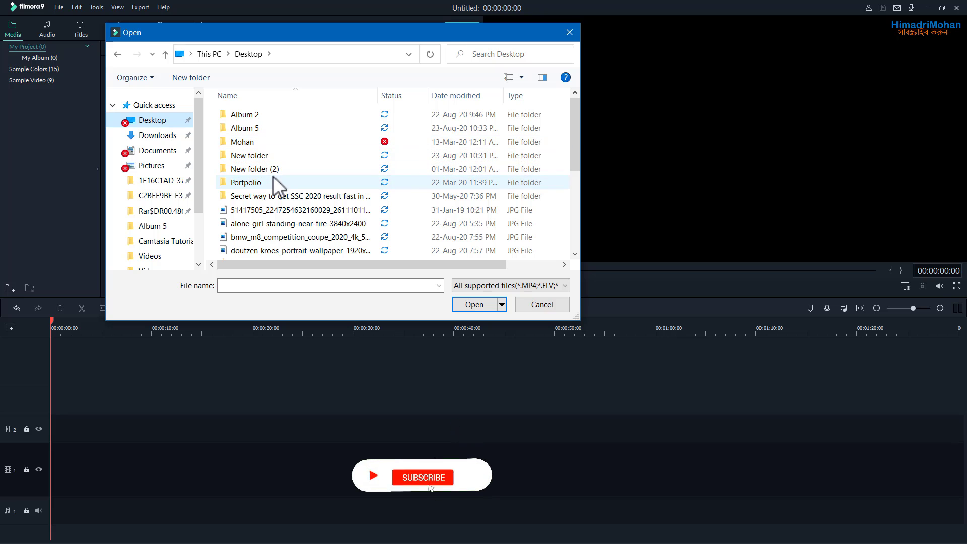
scroll(274, 176, "down", 7)
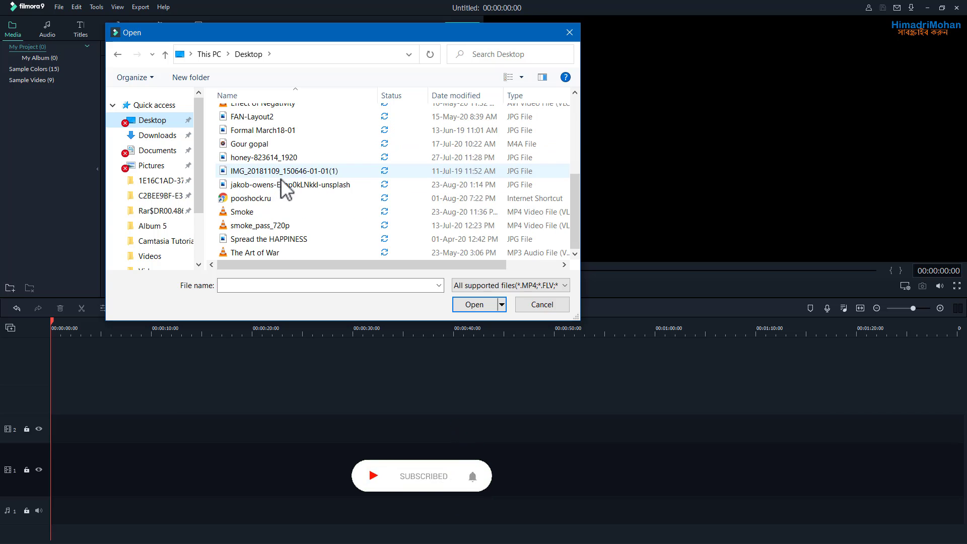
double_click(261, 211)
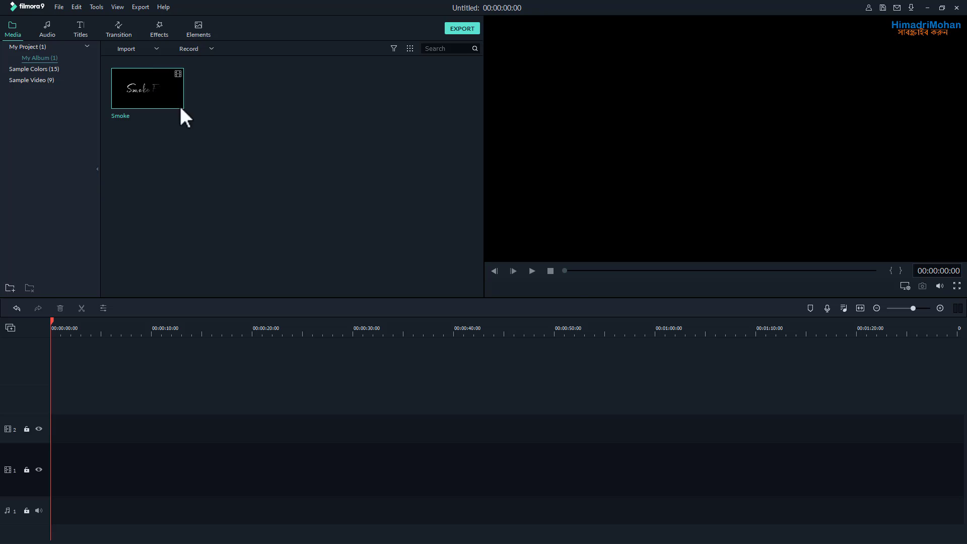
scroll(264, 191, "down", 5)
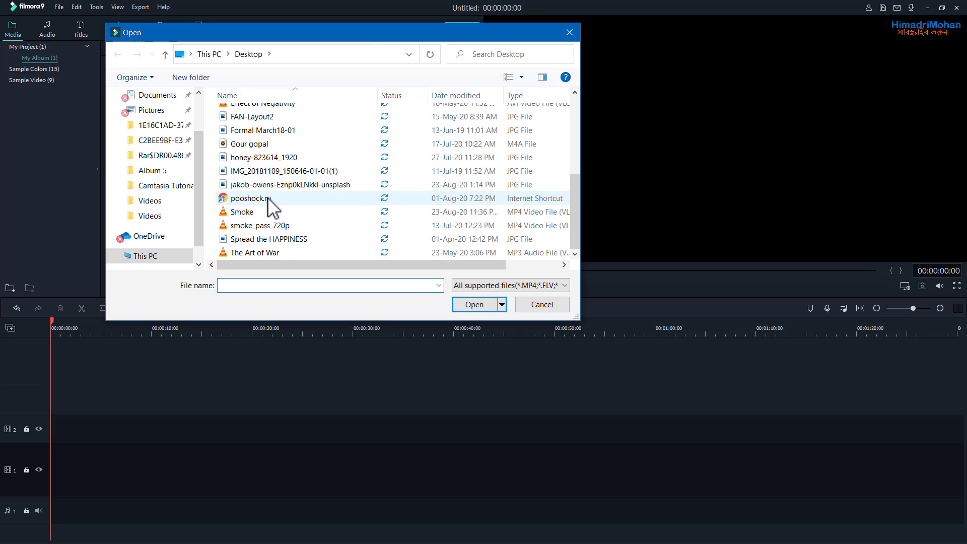
double_click(277, 225)
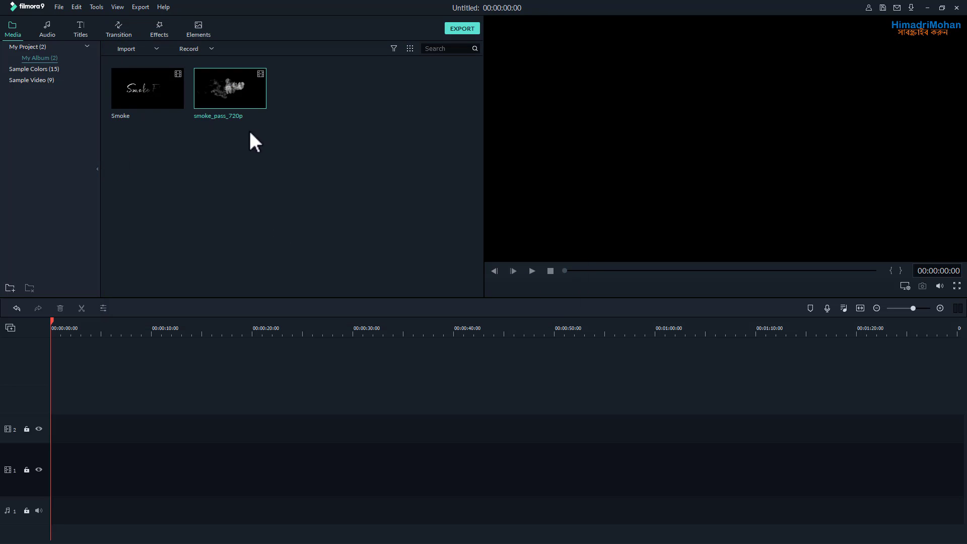
Preview the smoke_pass_720p video and place it at the start of video track 3.
double_click(242, 96)
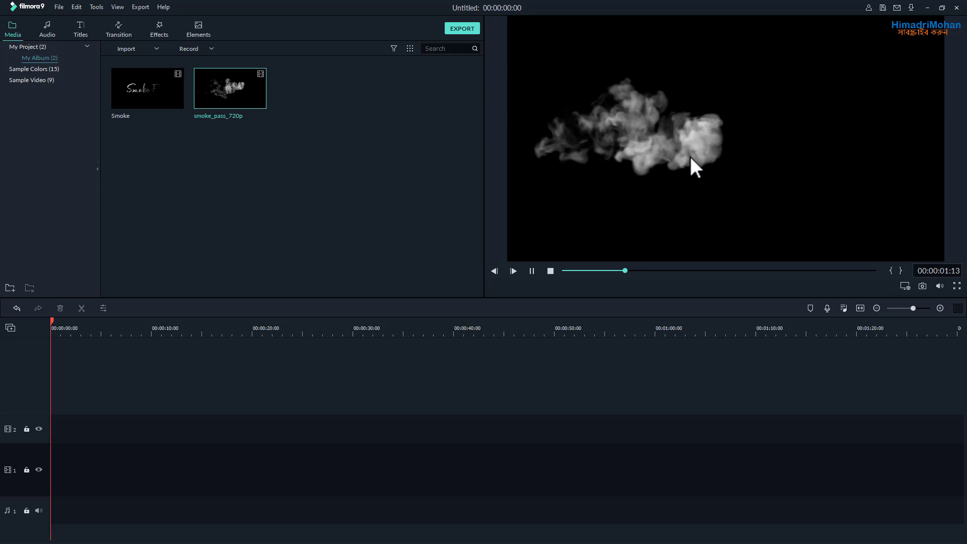
left_click(181, 245)
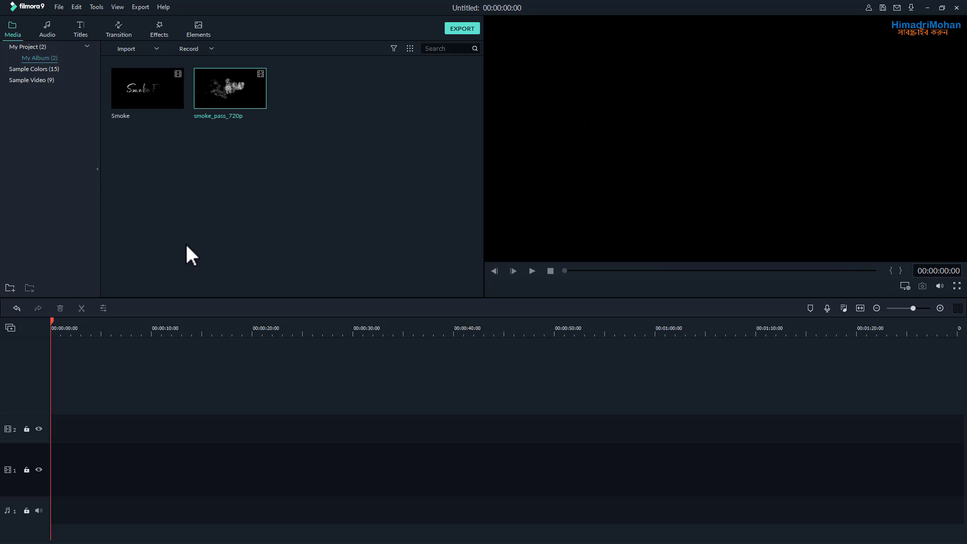
left_click(194, 173)
left_click_drag(214, 103, 35, 406)
left_click(502, 287)
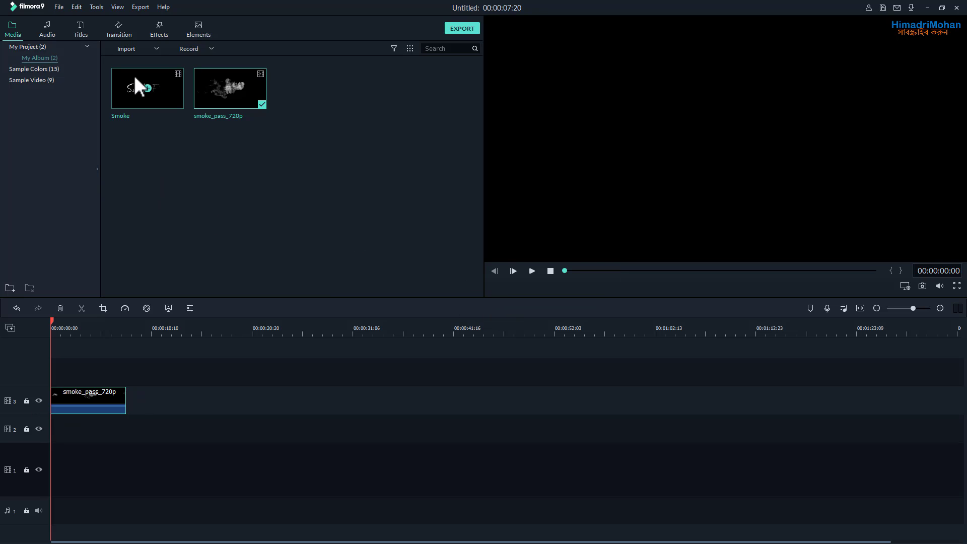
Place the Smoke clip on video track 2, starting at about 00:00:01:16, and play the timeline from the start.
left_click_drag(123, 89, 85, 424)
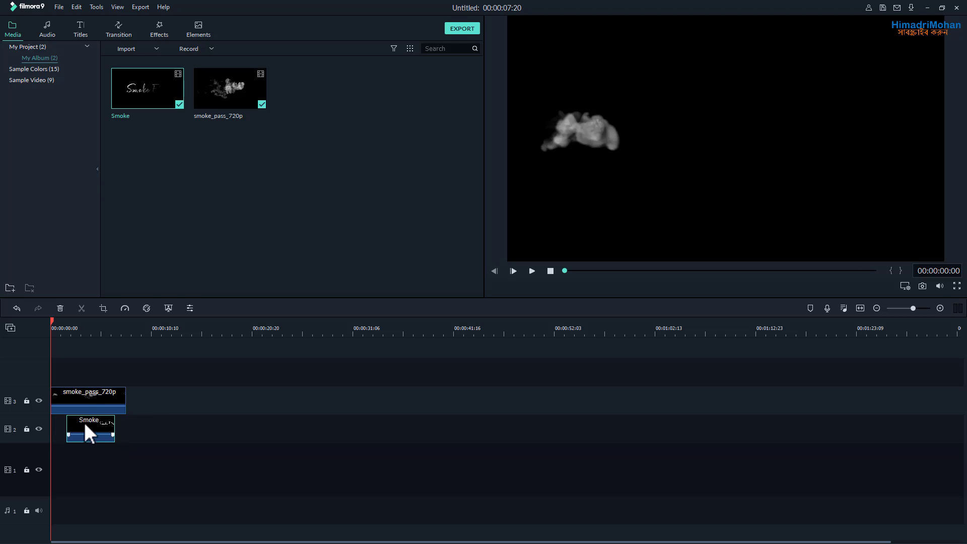
left_click(532, 271)
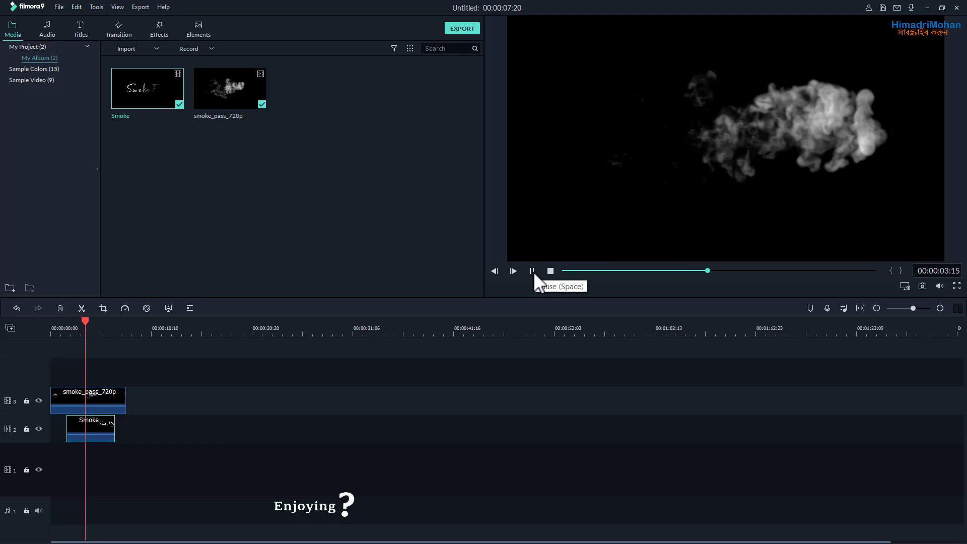
left_click(532, 272)
Set the blending mode of the smoke_pass_720p clip to Screen.
left_click(101, 396)
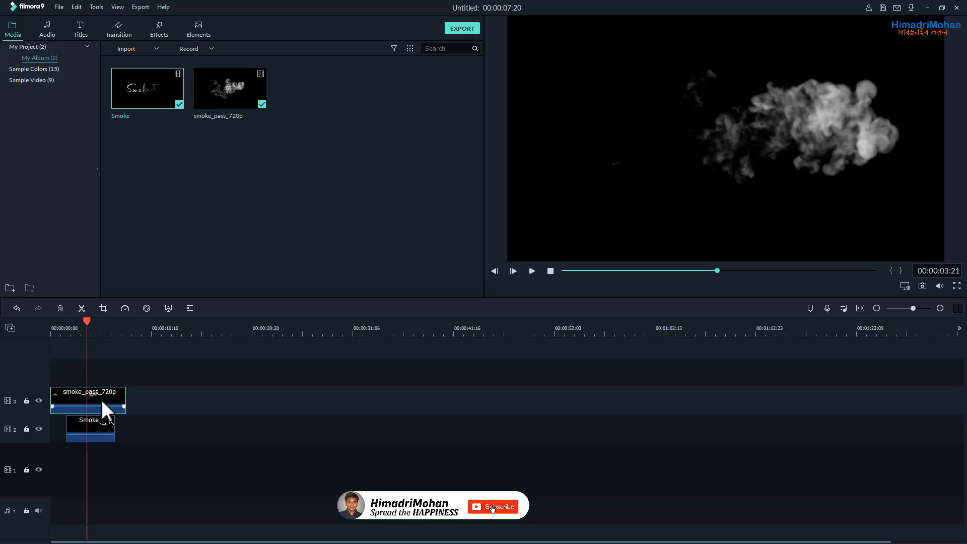
double_click(102, 397)
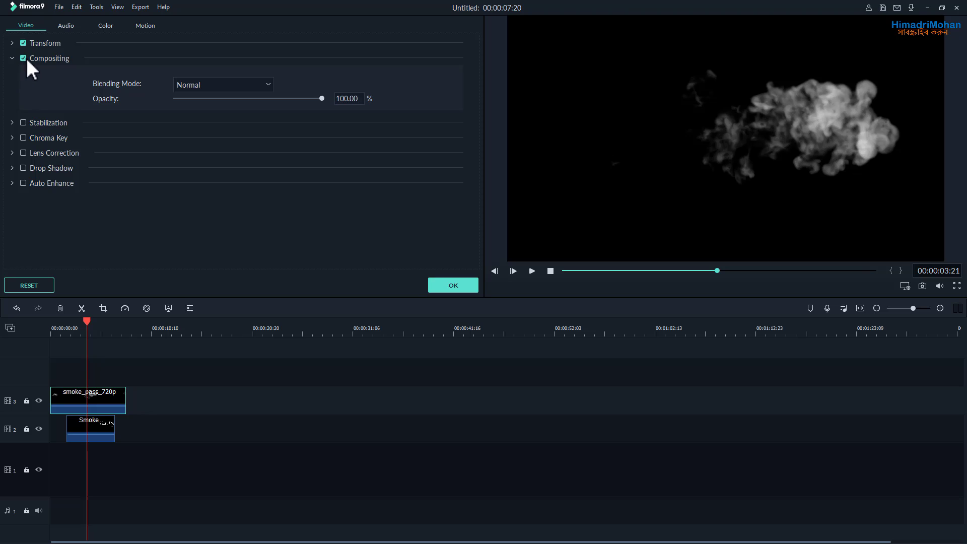
left_click(216, 83)
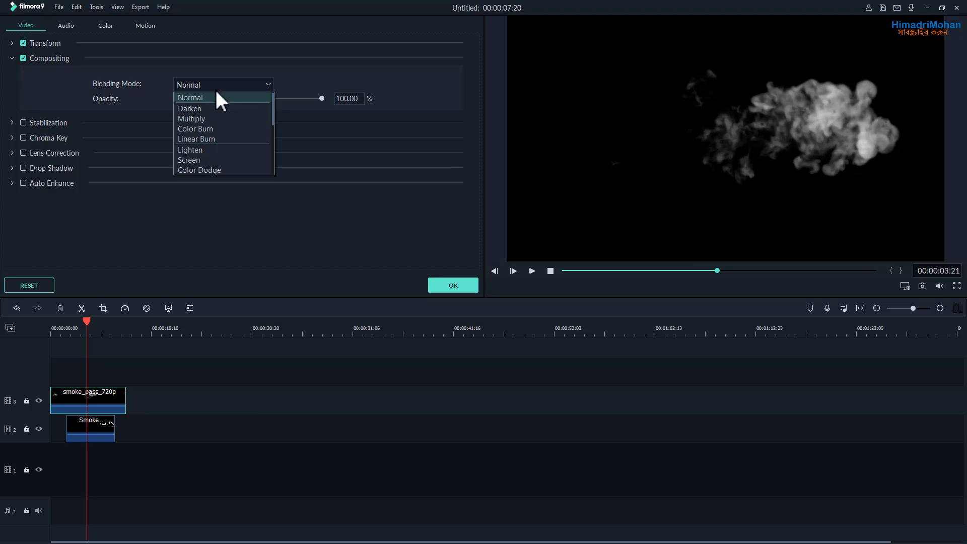
left_click(202, 159)
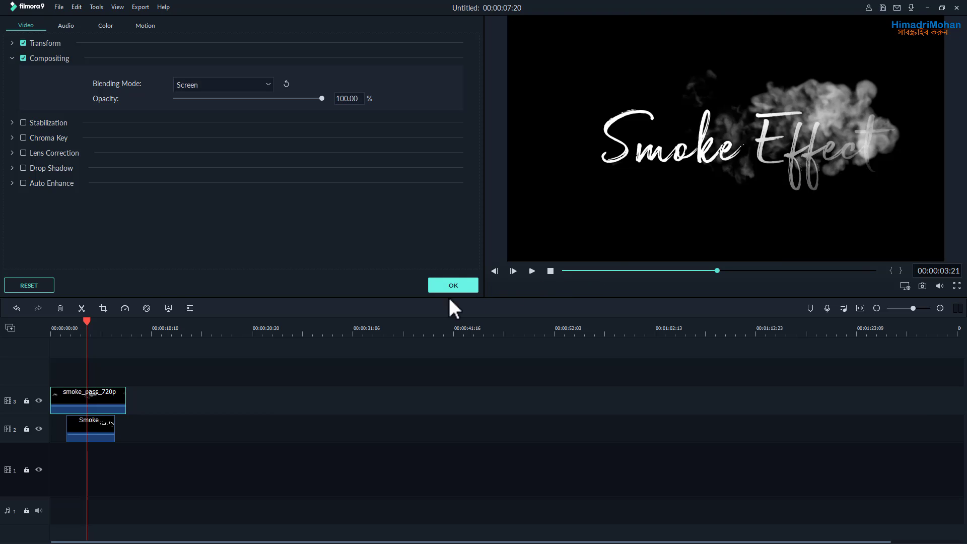
Play the blended smoke and text from the start and accept the clip's compositing settings.
left_click_drag(86, 320, 41, 333)
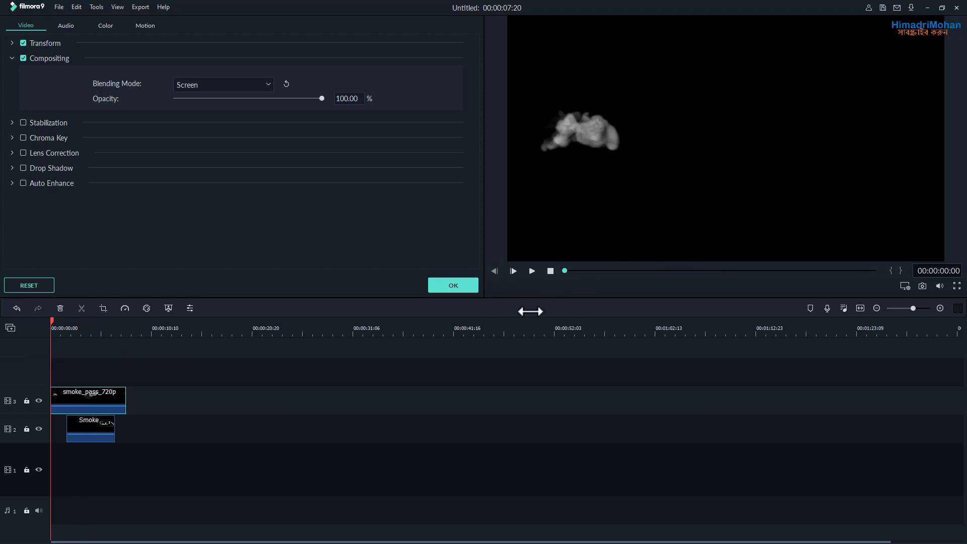
left_click(530, 270)
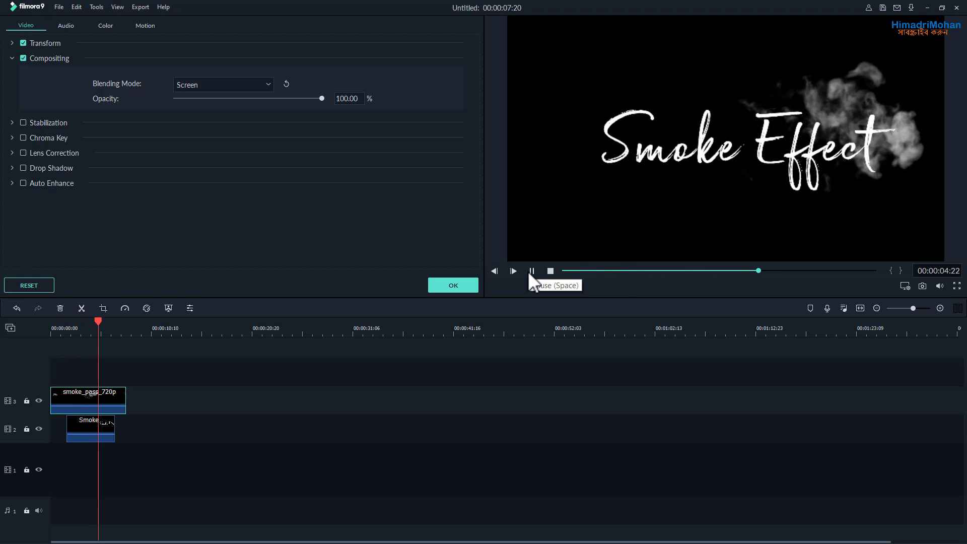
left_click(531, 271)
left_click(467, 285)
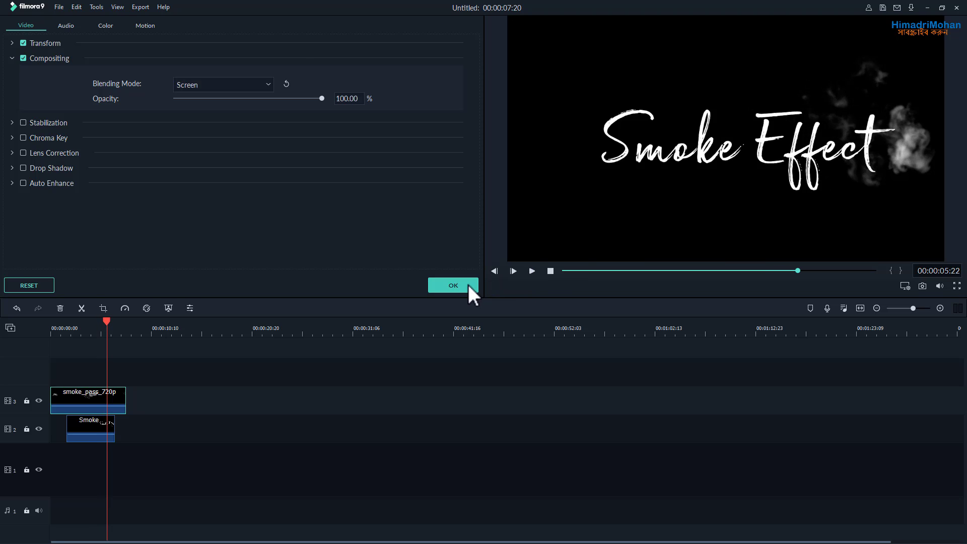
Replay the composition from the start to check the smoke reveal through the end of the text clip.
left_click_drag(104, 320, 13, 334)
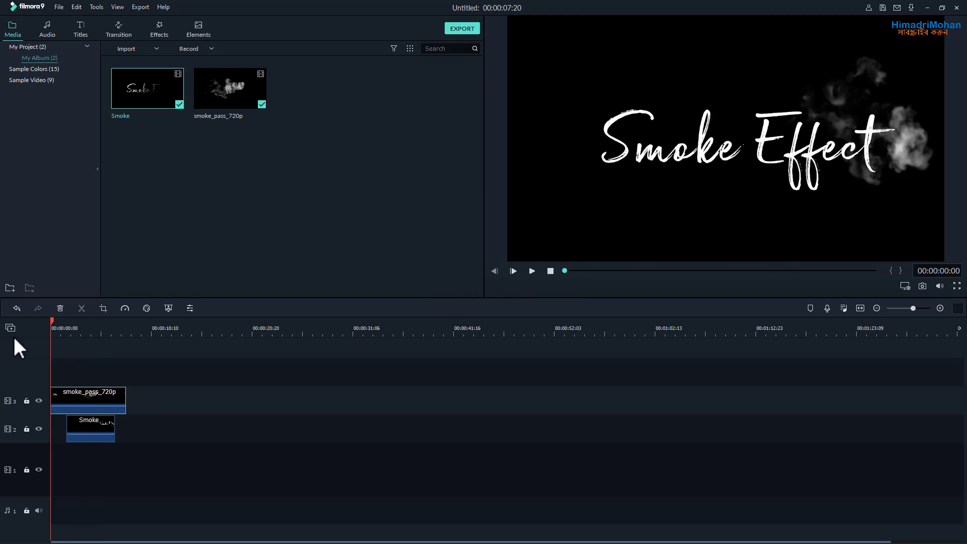
left_click(531, 271)
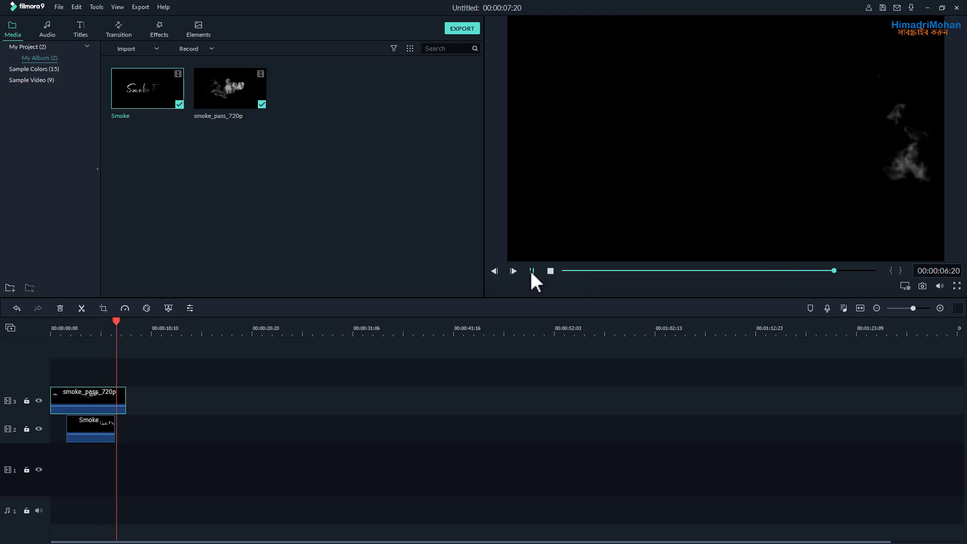
left_click(530, 270)
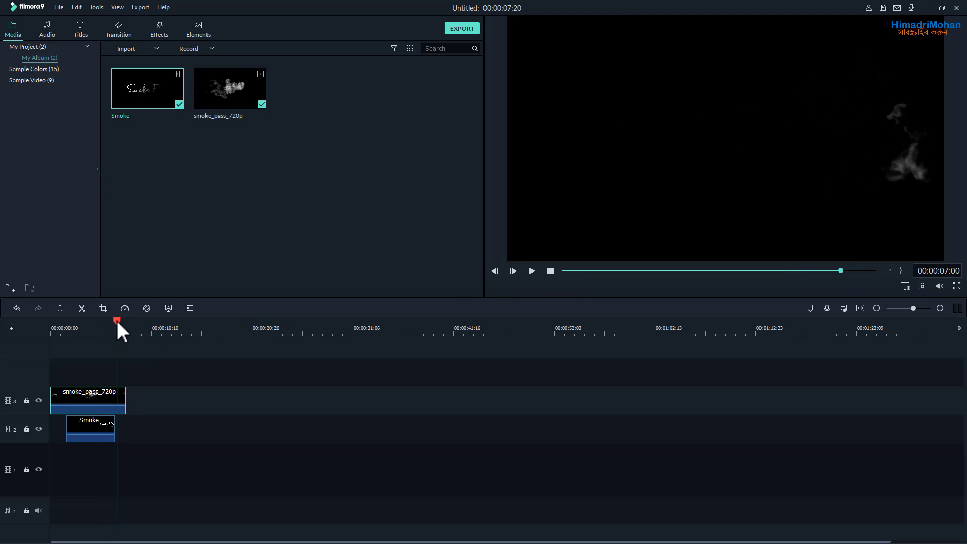
Split the smoke_pass_720p clip at 00:00:06:16, delete the part beyond the text clip, and return the playhead to the start.
left_click_drag(116, 321, 115, 323)
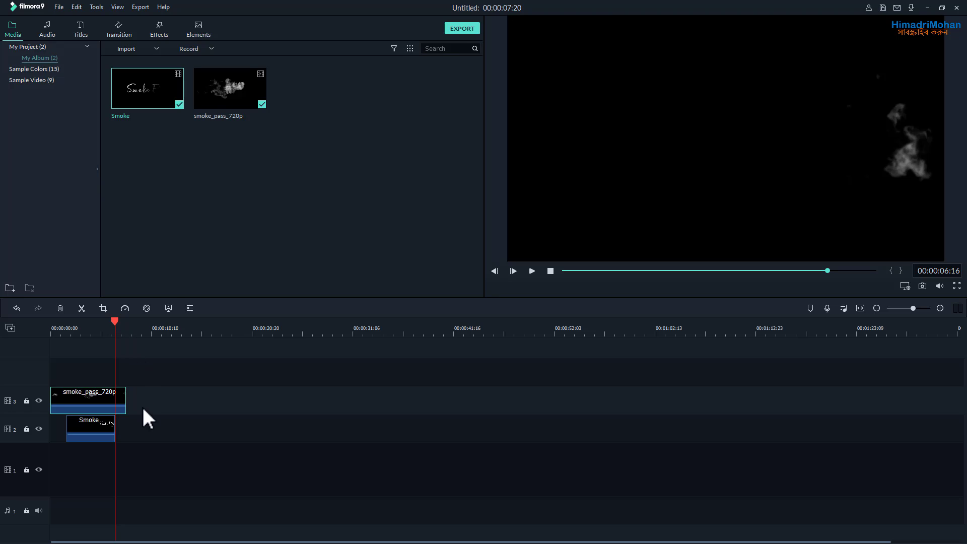
left_click(81, 306)
key("Delete")
left_click_drag(113, 320, 66, 322)
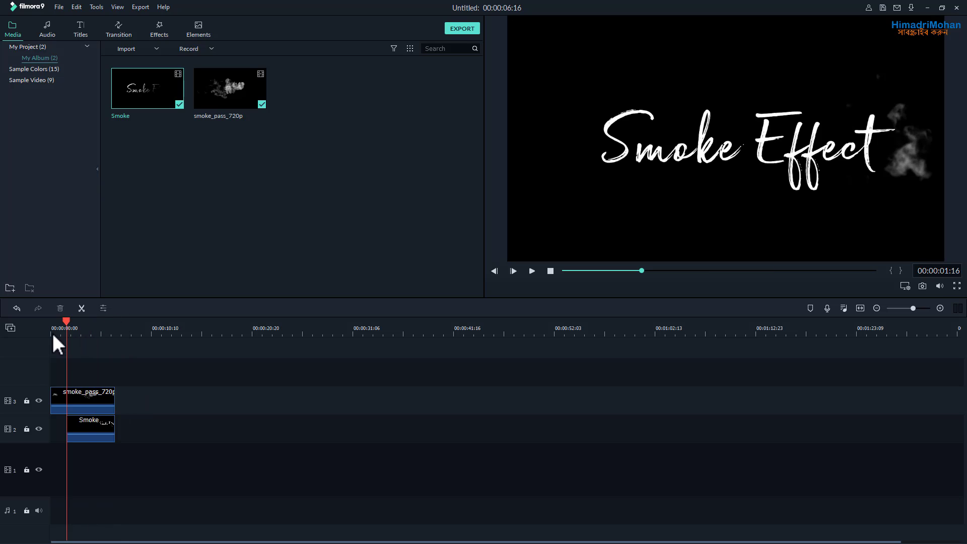
left_click(52, 332)
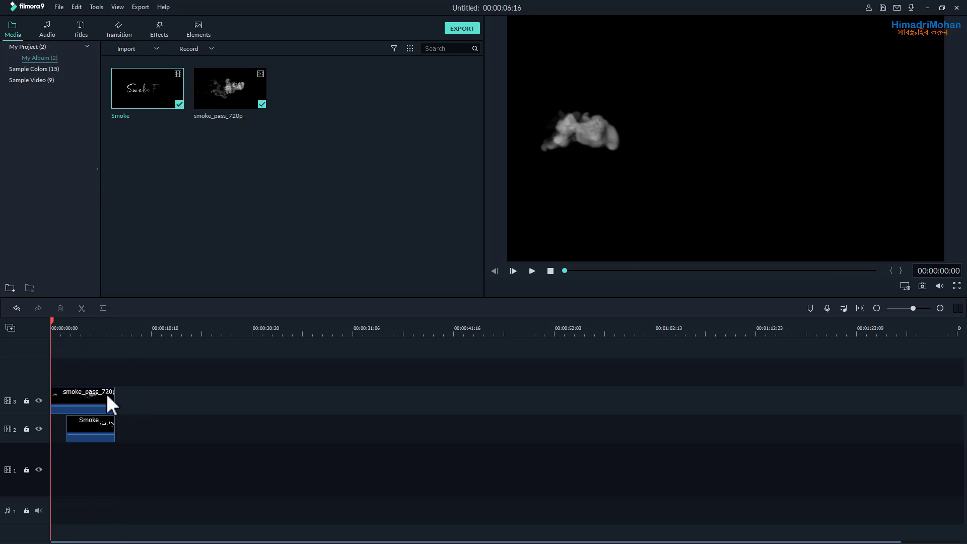
Preview the Drift - Drift music and add it at the start of audio track 1.
left_click(44, 28)
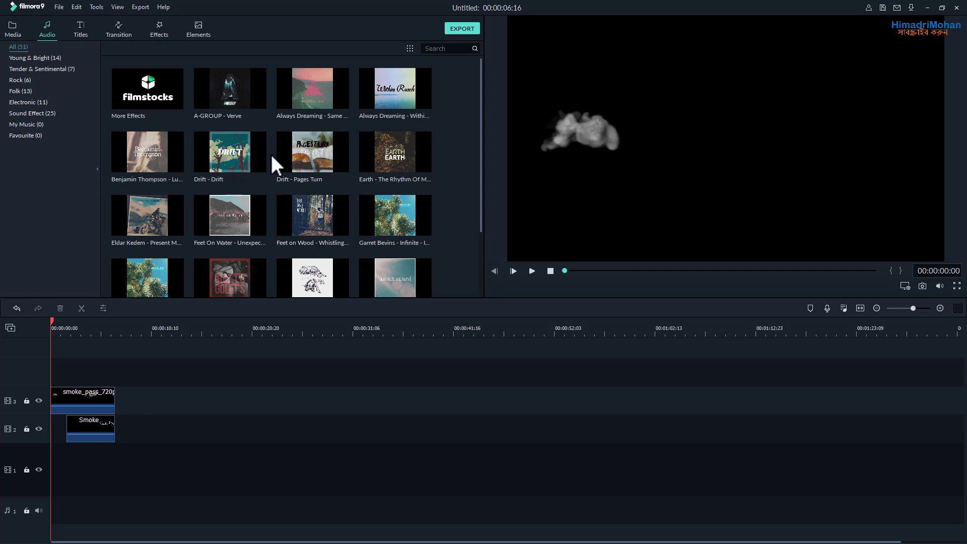
left_click(256, 155)
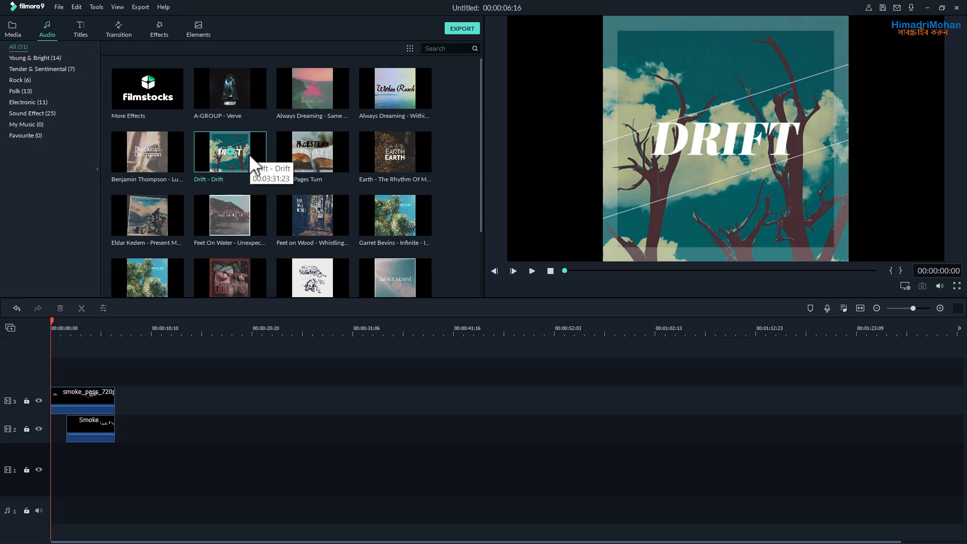
left_click(530, 270)
left_click(531, 270)
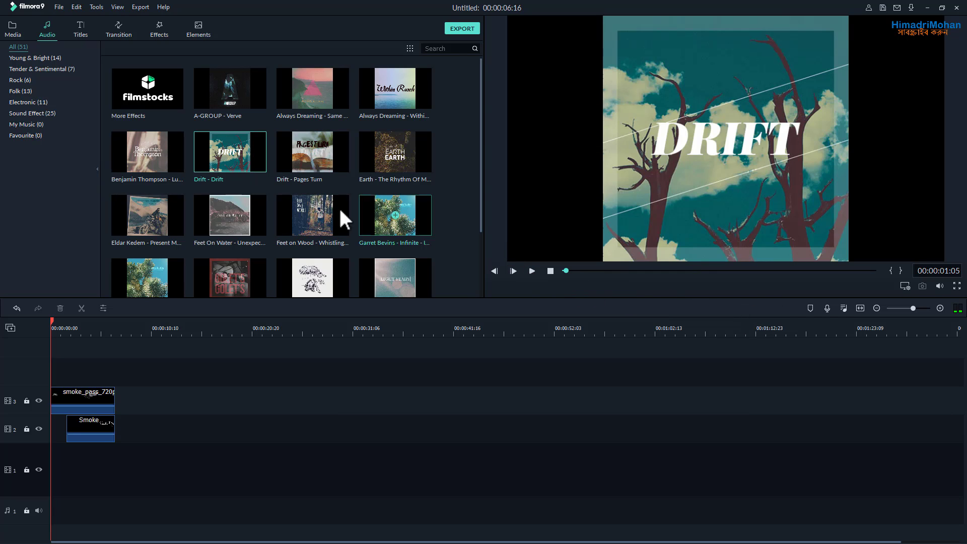
left_click_drag(243, 156, 42, 456)
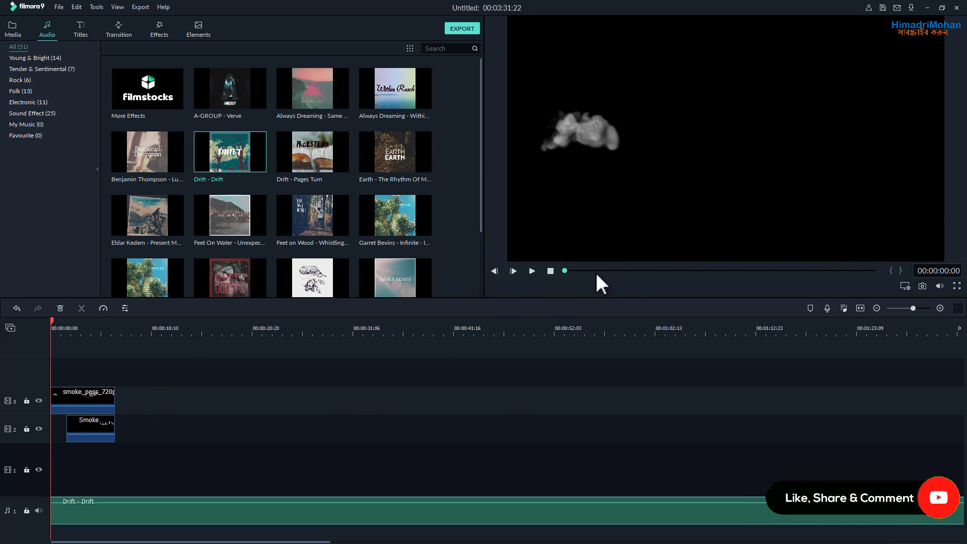
Play the composition with music, split the Drift - Drift audio at the end of the video clips, and delete the excess.
left_click(531, 271)
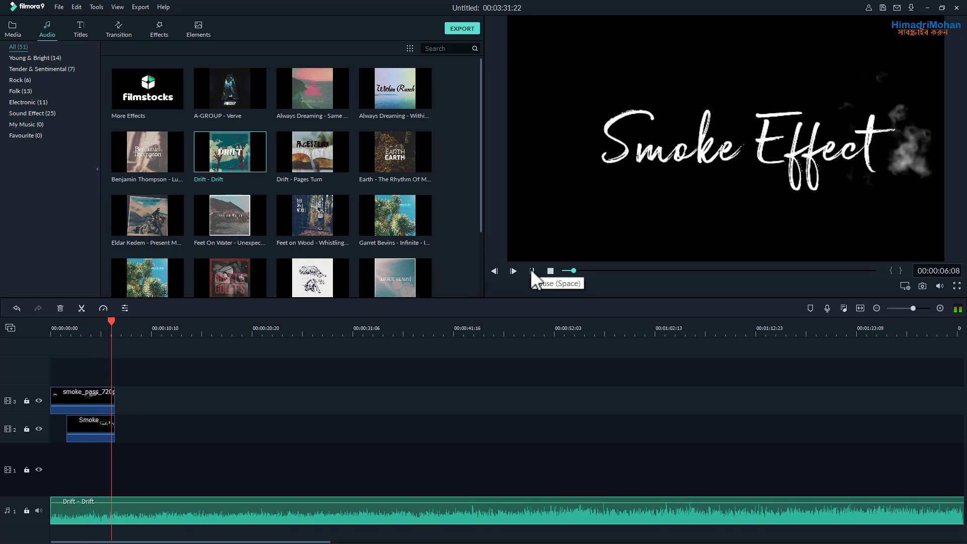
left_click(532, 271)
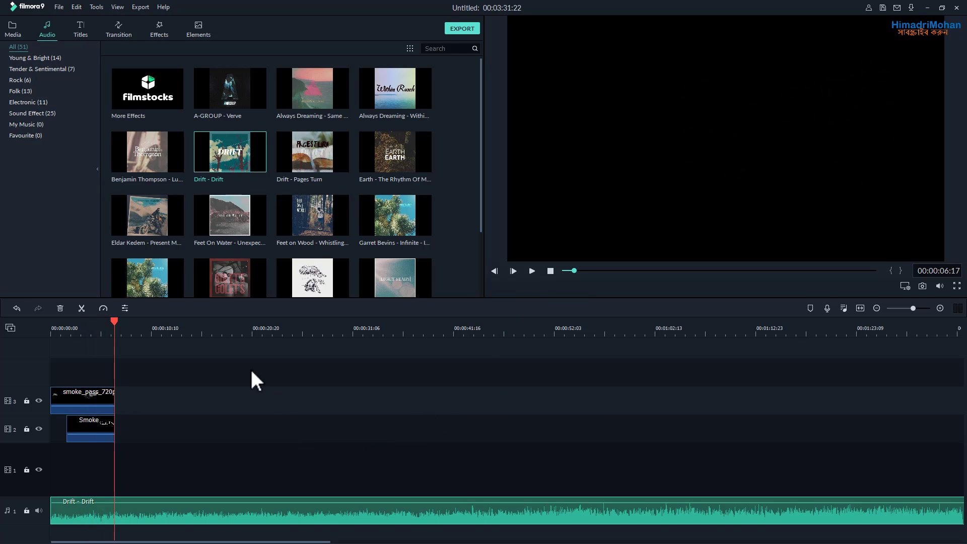
left_click(81, 309)
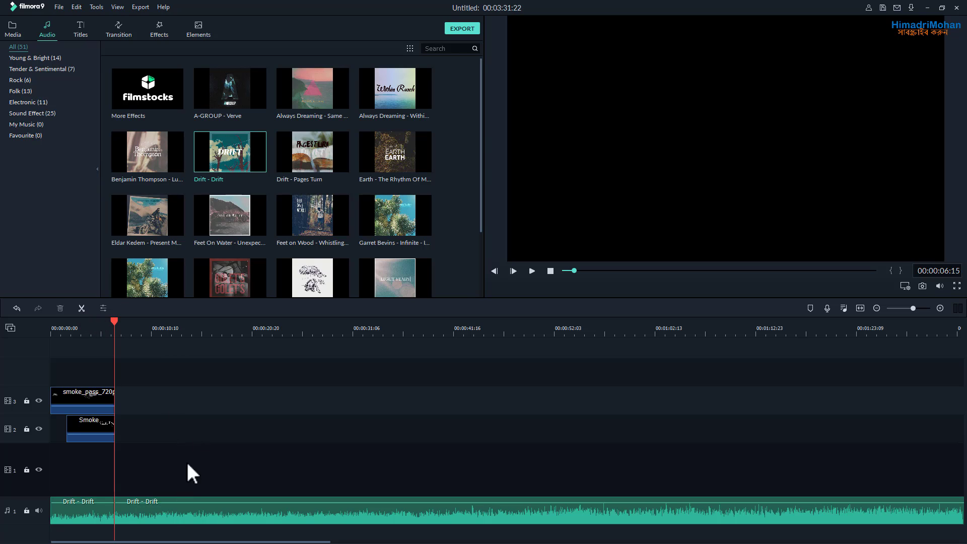
key("Delete")
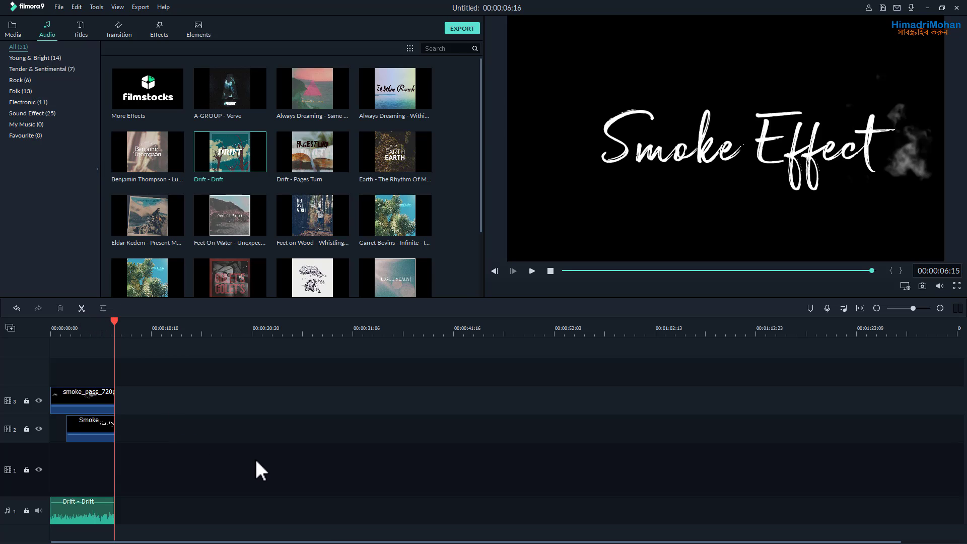
Give the trimmed Drift - Drift music a 1.46 s fade-out and a short fade-in, and accept the audio settings.
left_click_drag(115, 328, 108, 324)
double_click(94, 508)
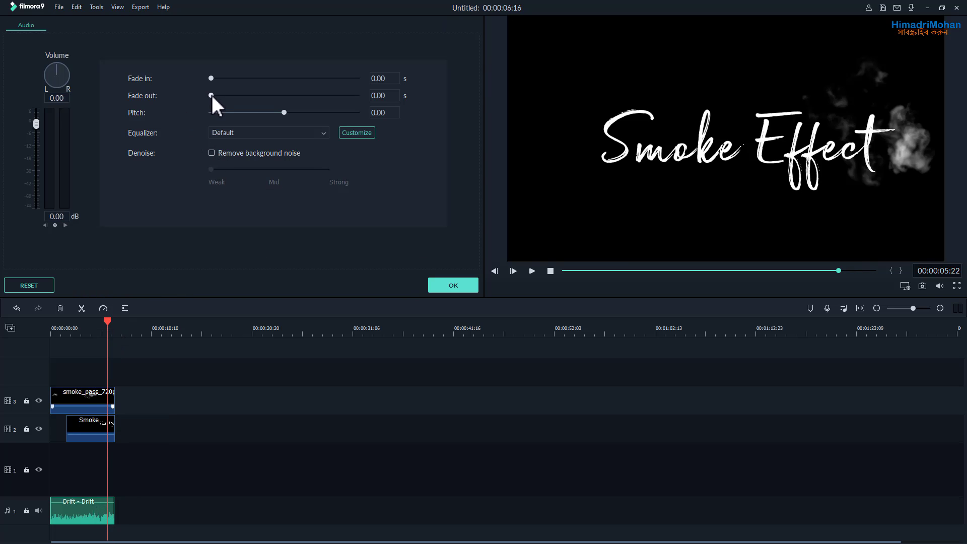
left_click_drag(211, 95, 244, 109)
left_click_drag(104, 320, 35, 334)
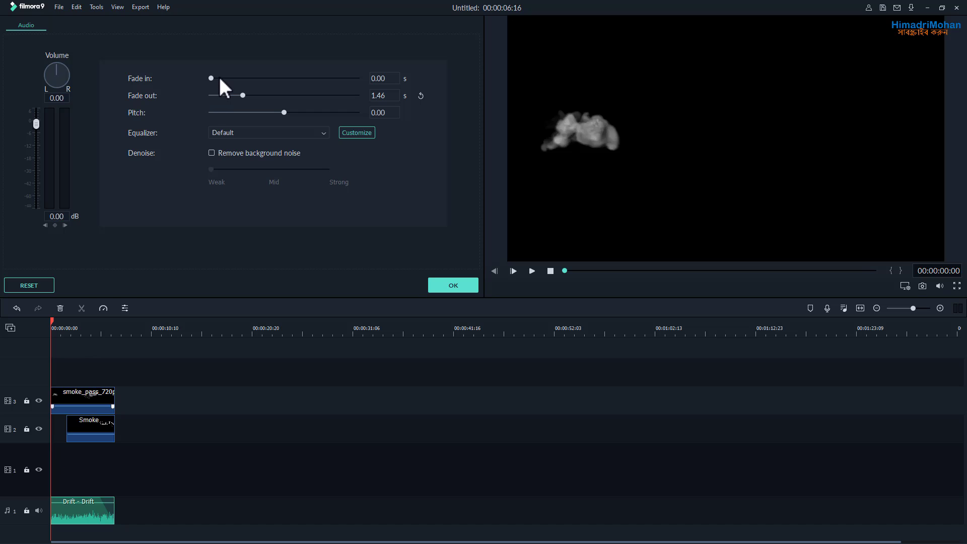
left_click_drag(210, 78, 217, 78)
left_click_drag(218, 78, 226, 77)
left_click(447, 285)
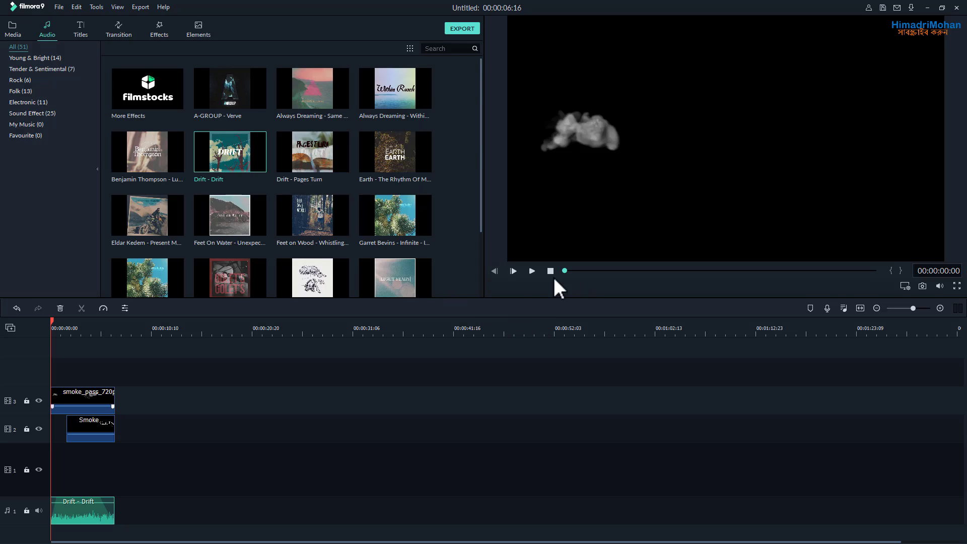
Preview the opening of the music and extend its fade-in on the timeline clip to about 00:00:01:15.
left_click(531, 271)
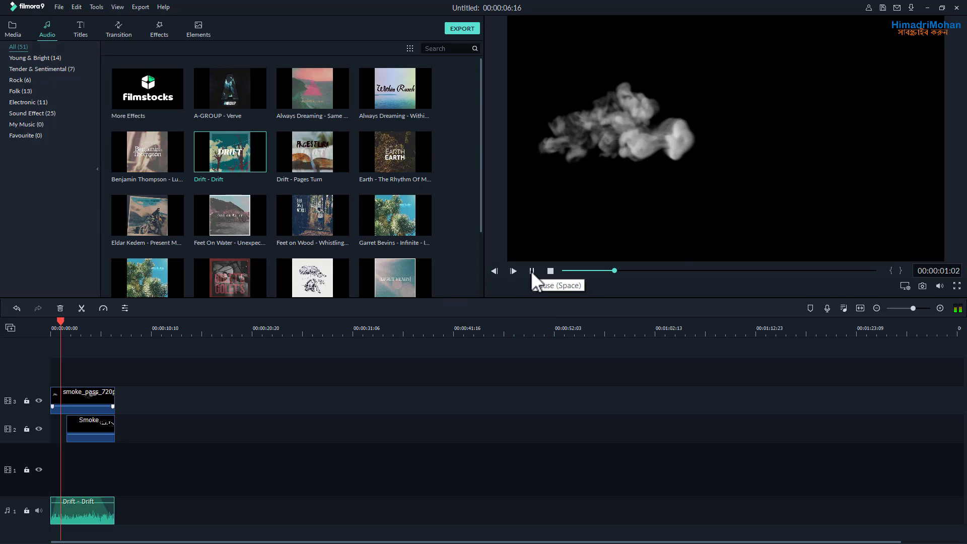
left_click(531, 271)
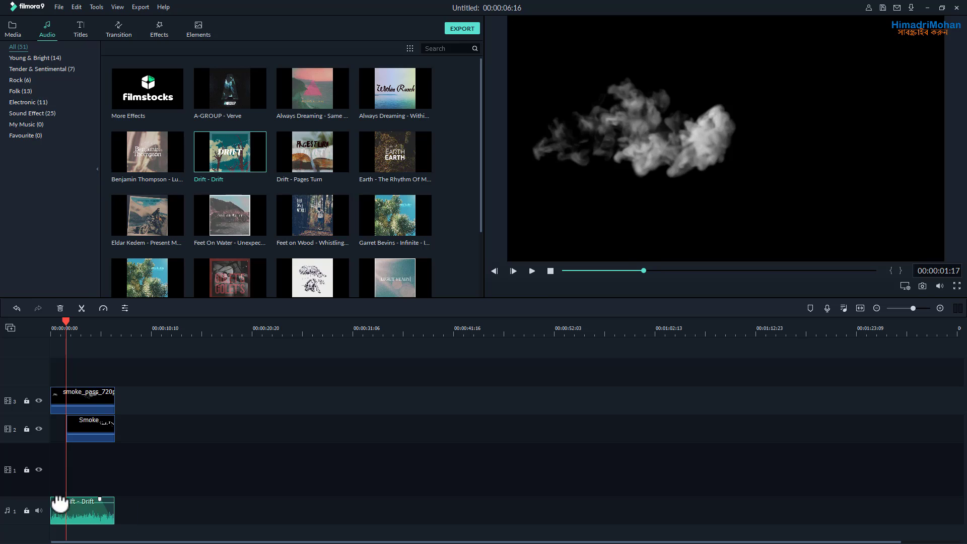
left_click_drag(53, 498, 69, 466)
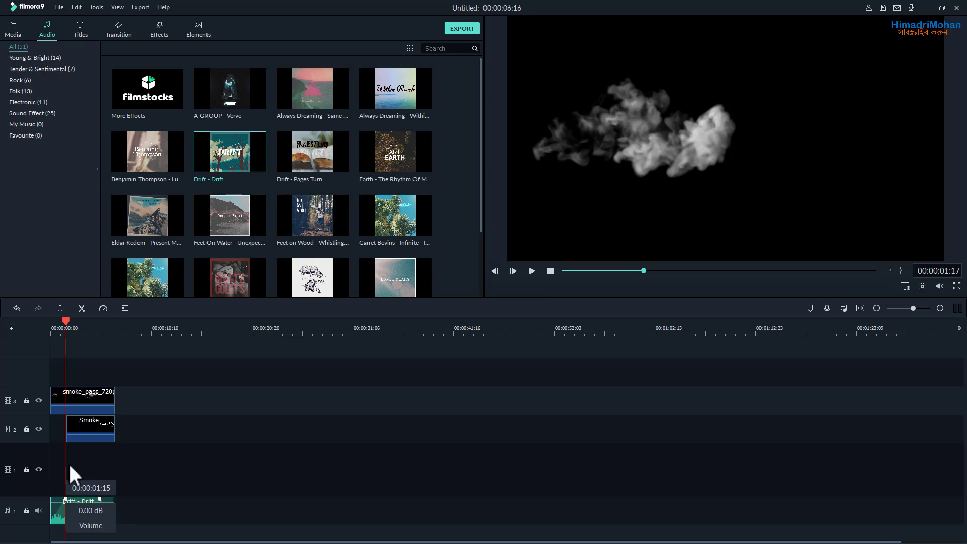
Replay the first seconds of the composition from the start to check the music's fade-in, and deselect the audio clip.
left_click_drag(66, 321, 29, 332)
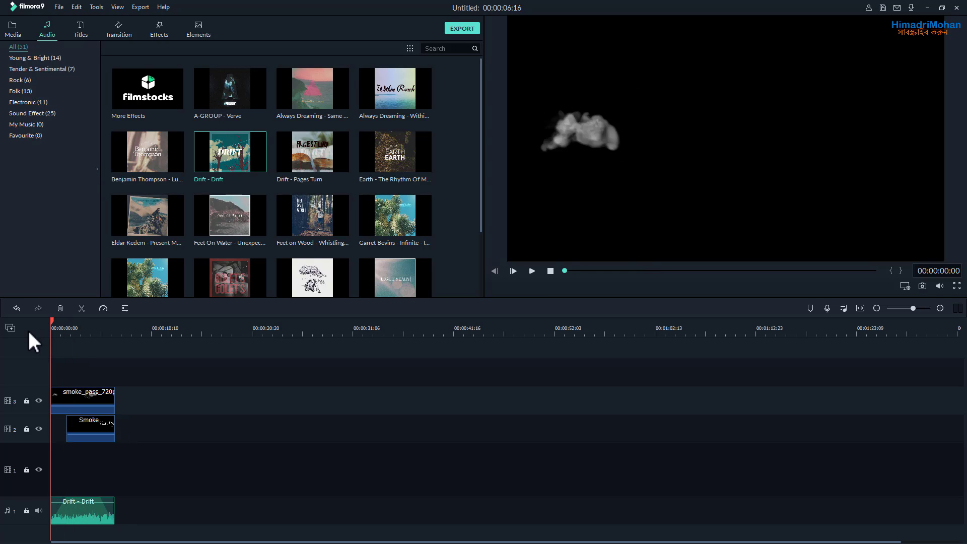
key("space")
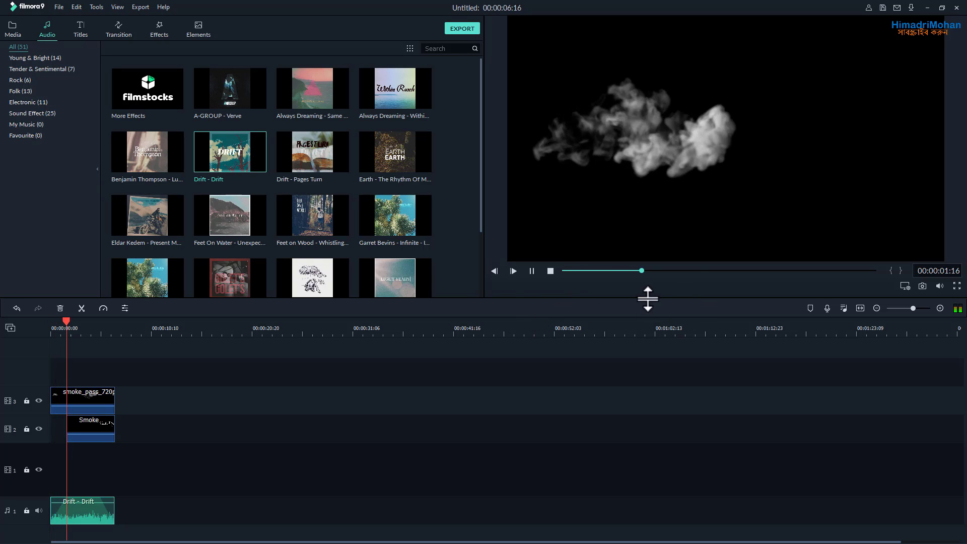
key("space")
left_click(425, 409)
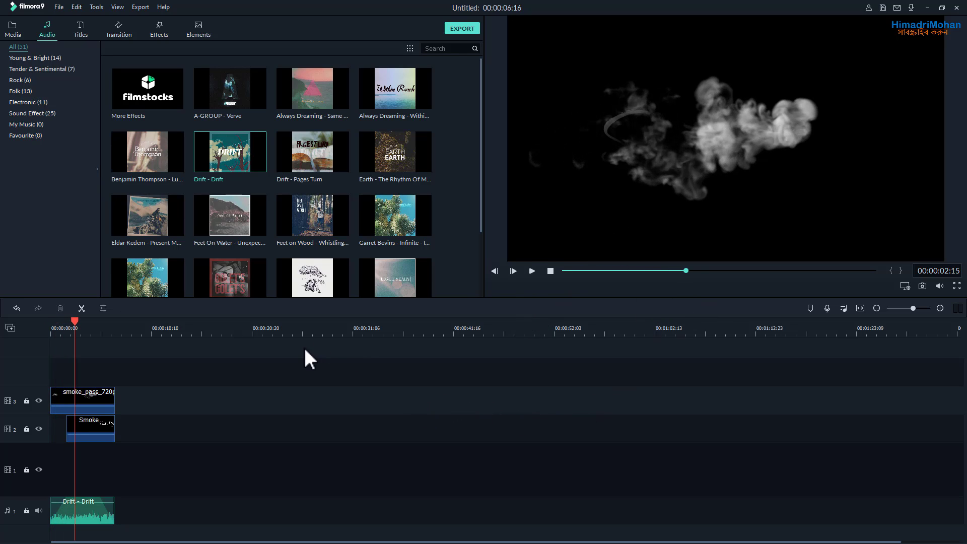